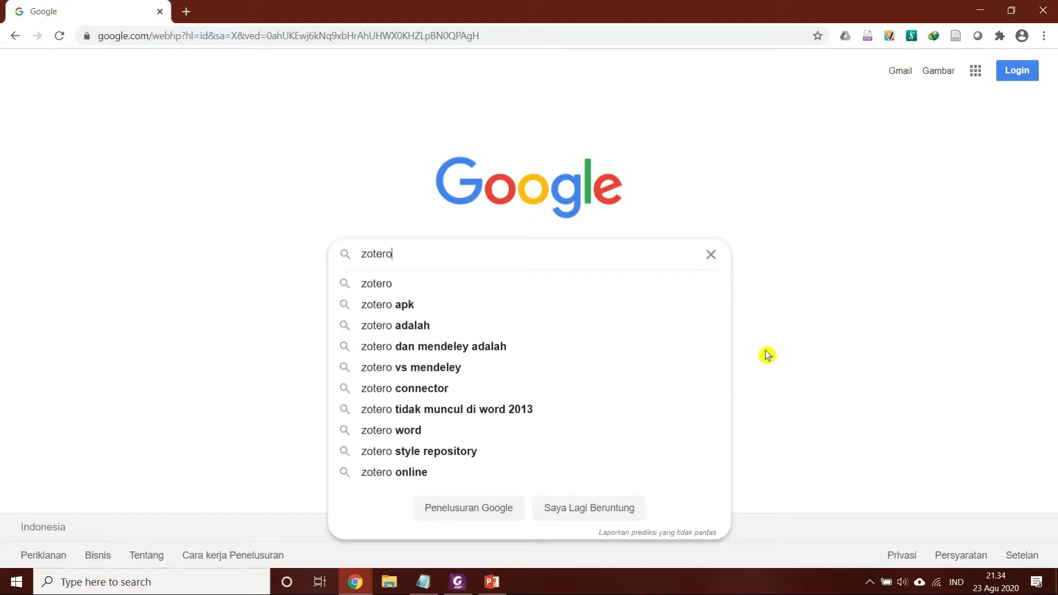
Search Google for zotero, open the Zotero downloads page and download Zotero 5.0 for Windows
{"action": "key", "text": "Return"}
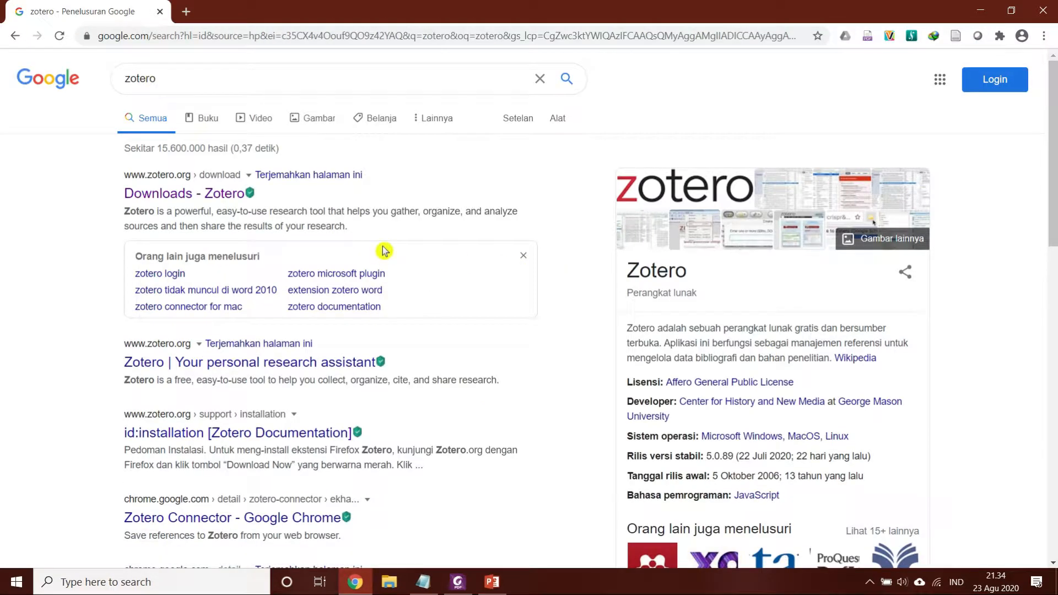
{"action": "left_click", "coordinate": [198, 201]}
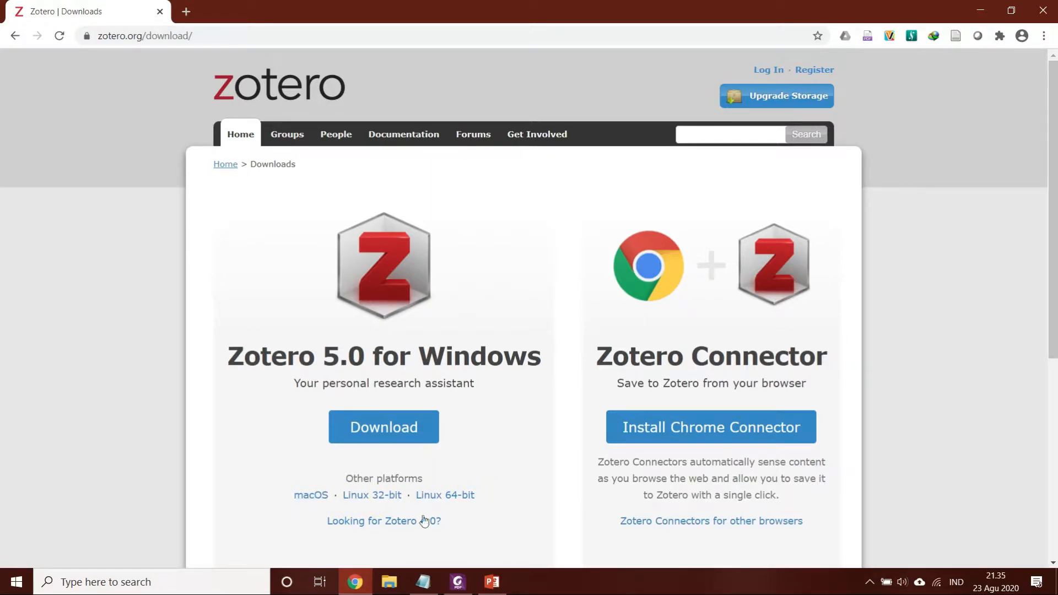
{"action": "left_click", "coordinate": [396, 429]}
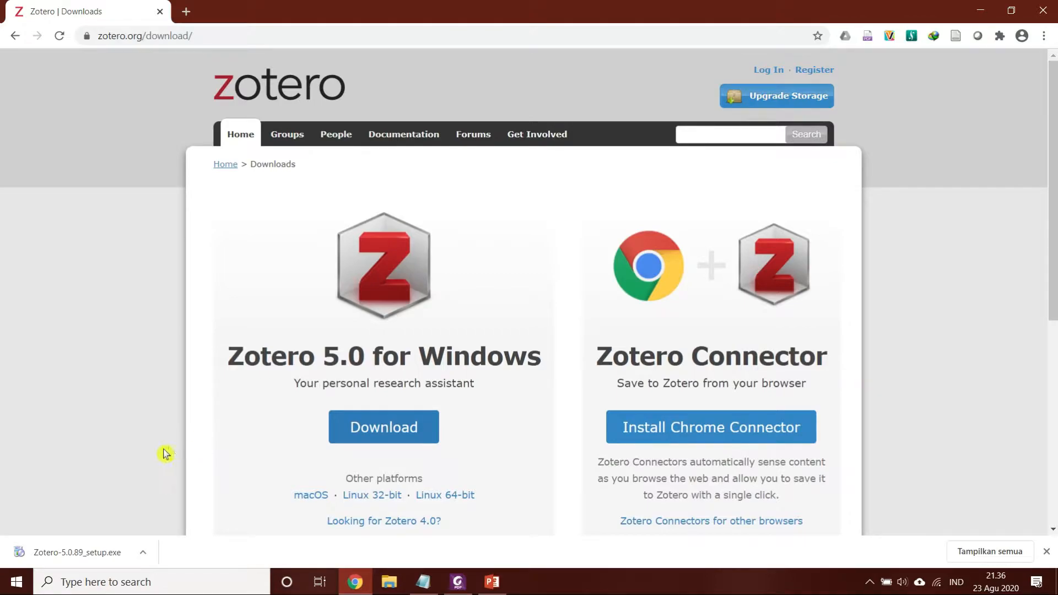
{"action": "left_click", "coordinate": [76, 553]}
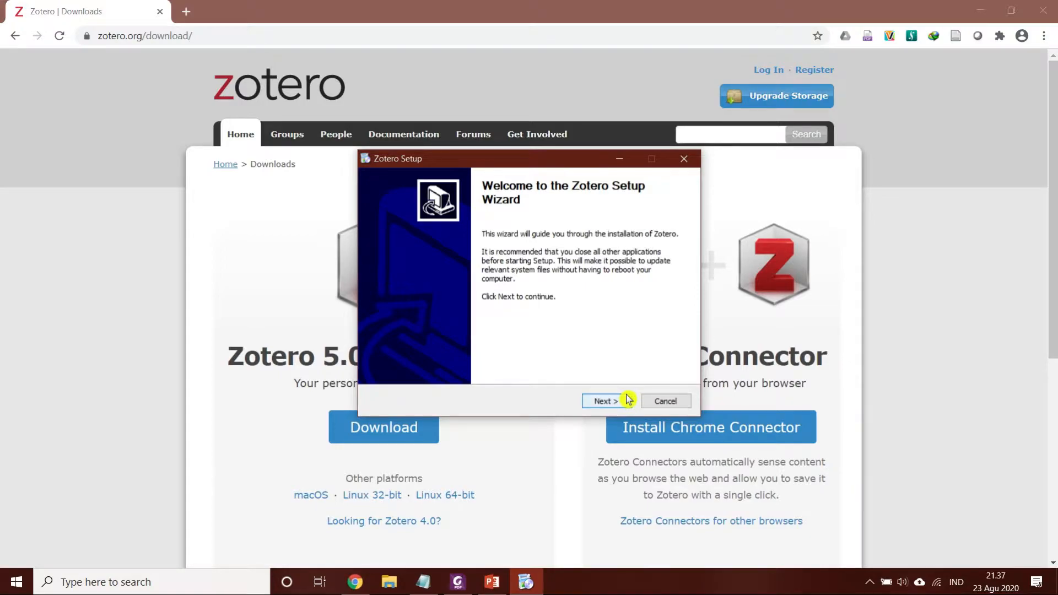
{"action": "left_click", "coordinate": [684, 161]}
{"action": "left_click", "coordinate": [562, 337]}
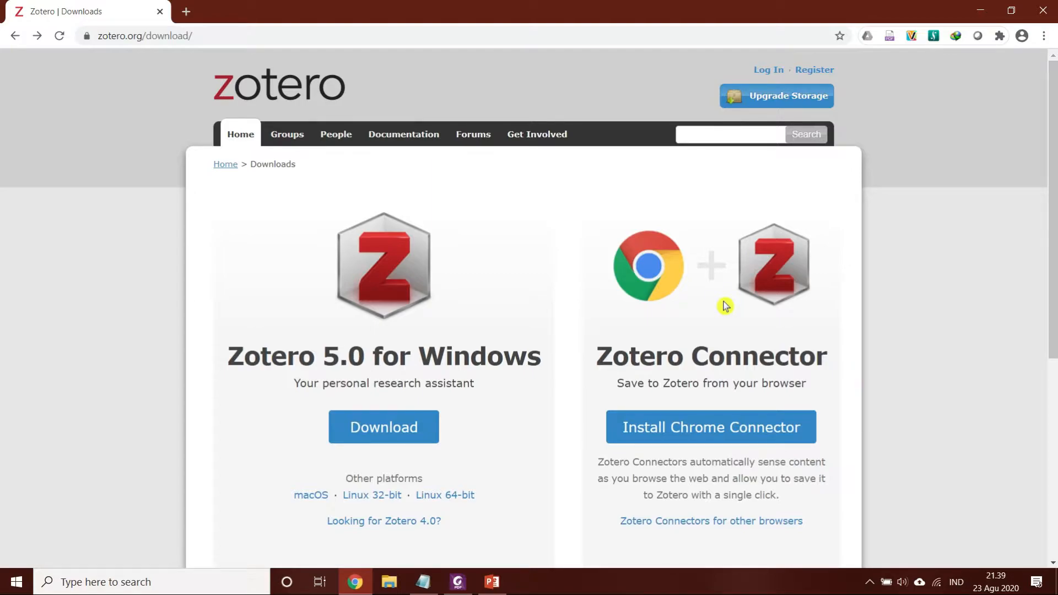
Install the Zotero Connector extension in Chrome from the Zotero downloads page and dismiss the notification
{"action": "left_click", "coordinate": [725, 436]}
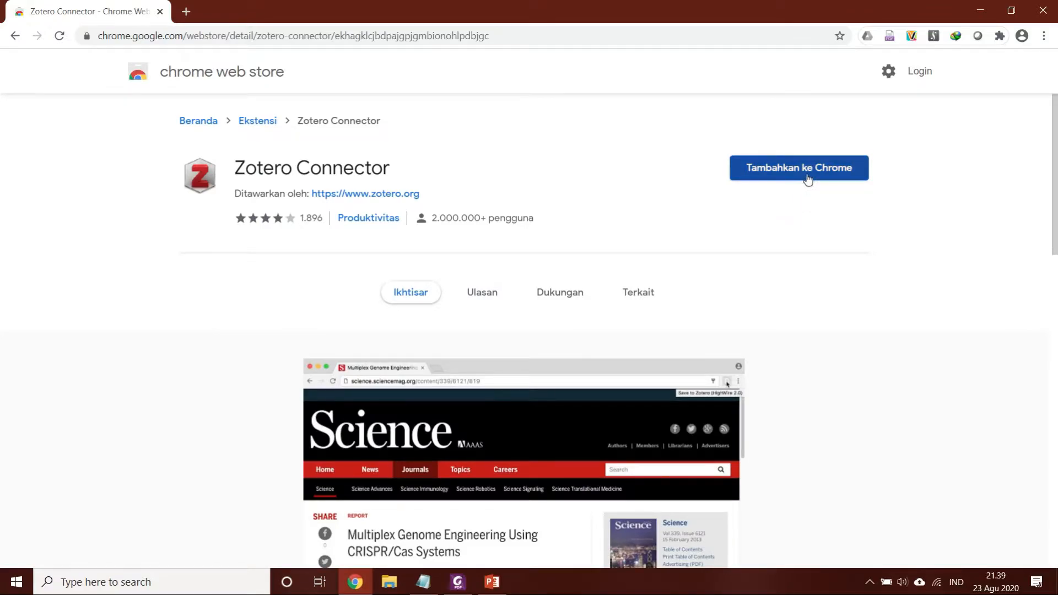
{"action": "left_click", "coordinate": [807, 179]}
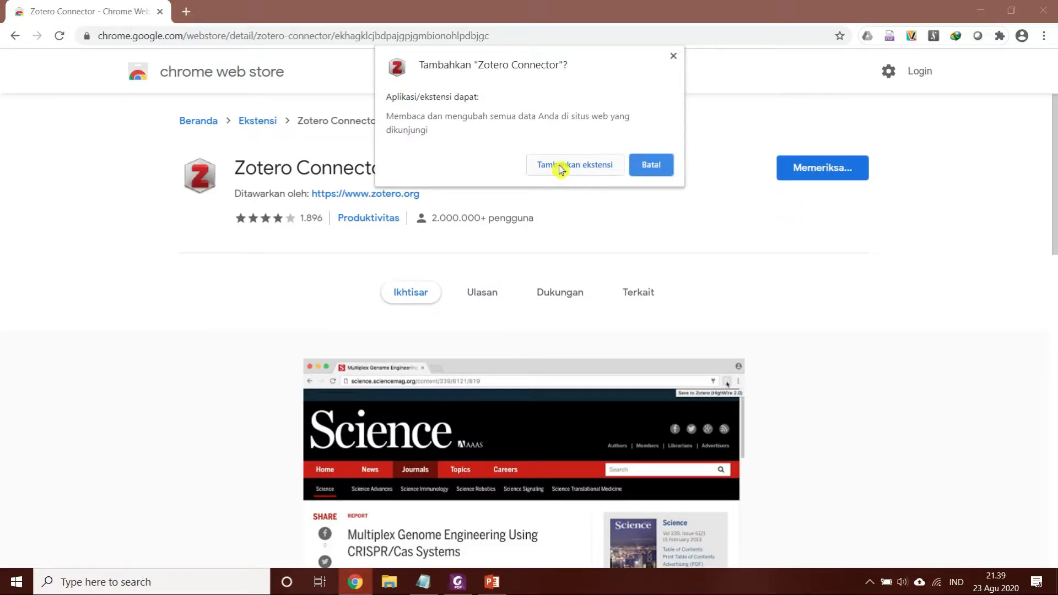
{"action": "left_click", "coordinate": [560, 169]}
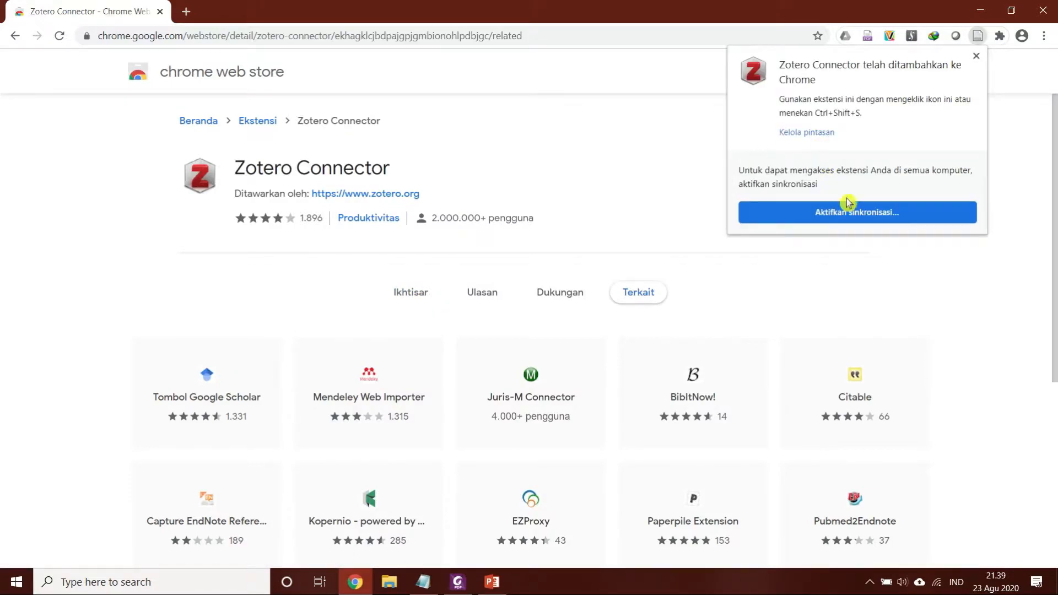
{"action": "left_click", "coordinate": [976, 57]}
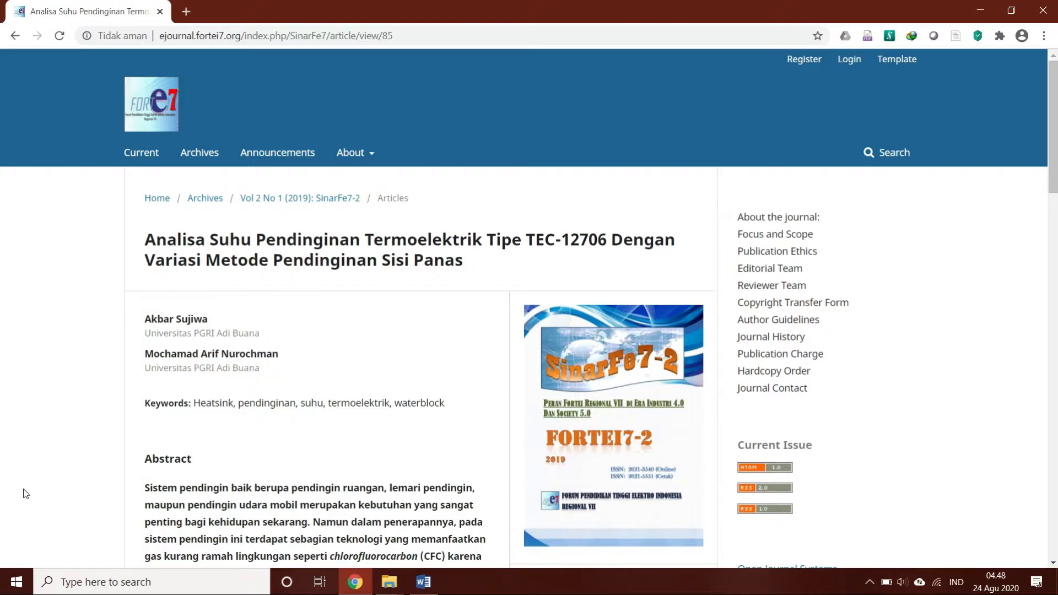
Launch the Zotero desktop application and minimize its window so it runs in the background
{"action": "left_click", "coordinate": [11, 589]}
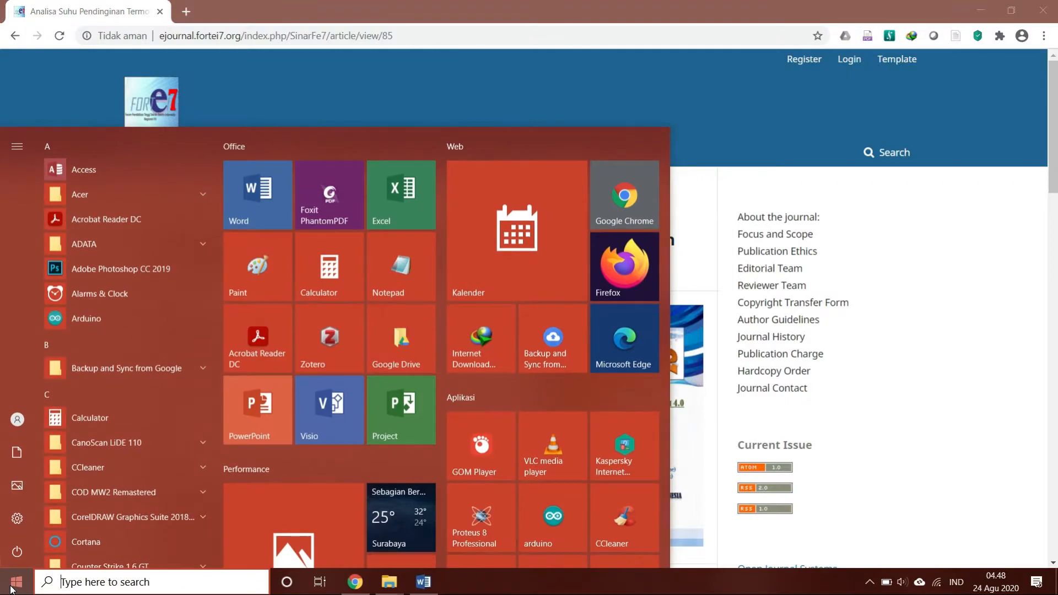
{"action": "left_click", "coordinate": [321, 341]}
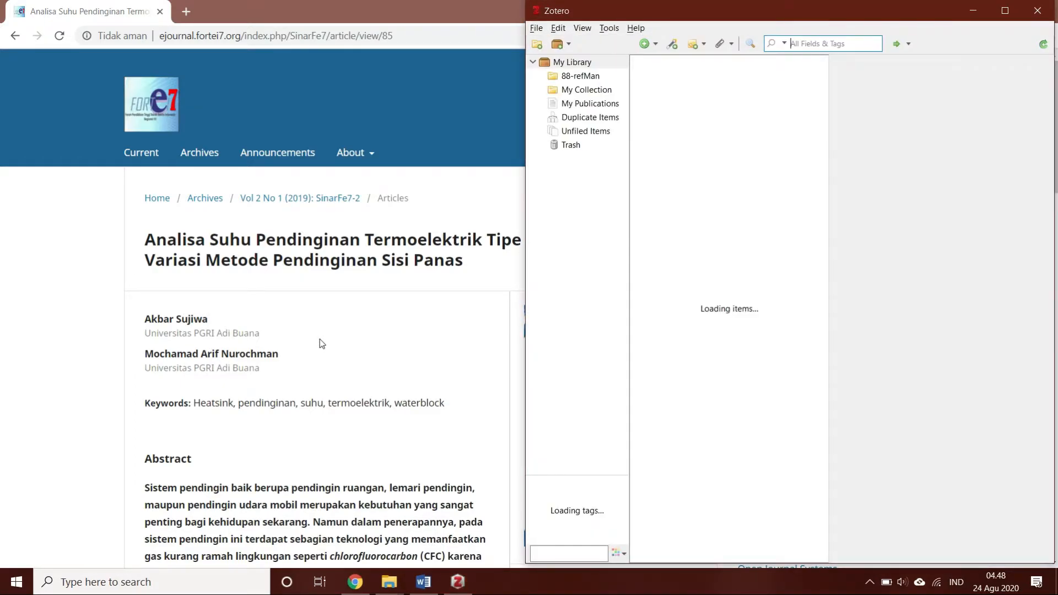
{"action": "left_click", "coordinate": [973, 11]}
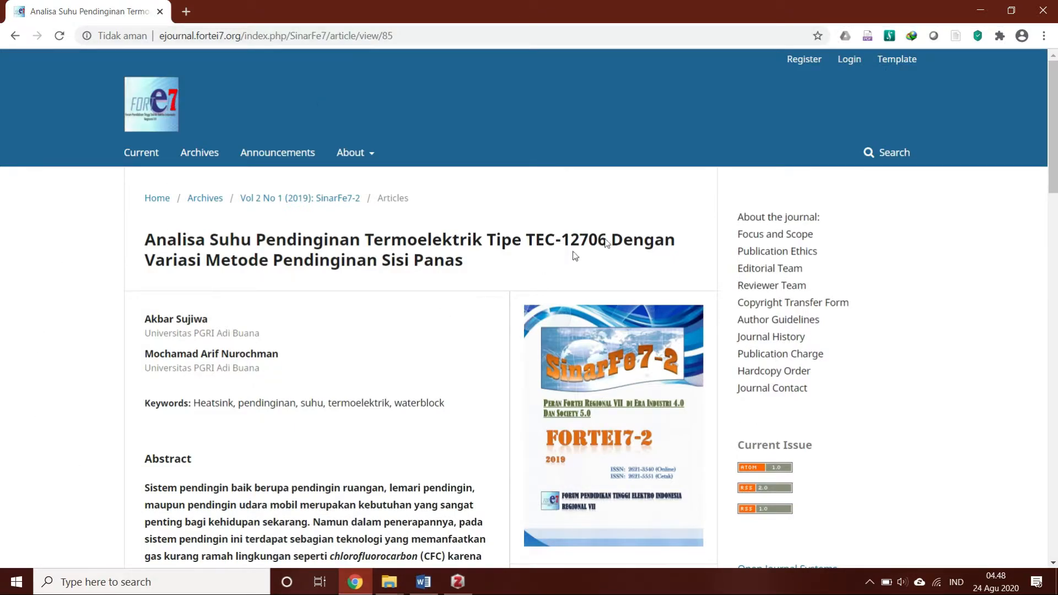
Unpin the Zotero Connector extension in Chrome and pin it again
{"action": "left_click", "coordinate": [1000, 37]}
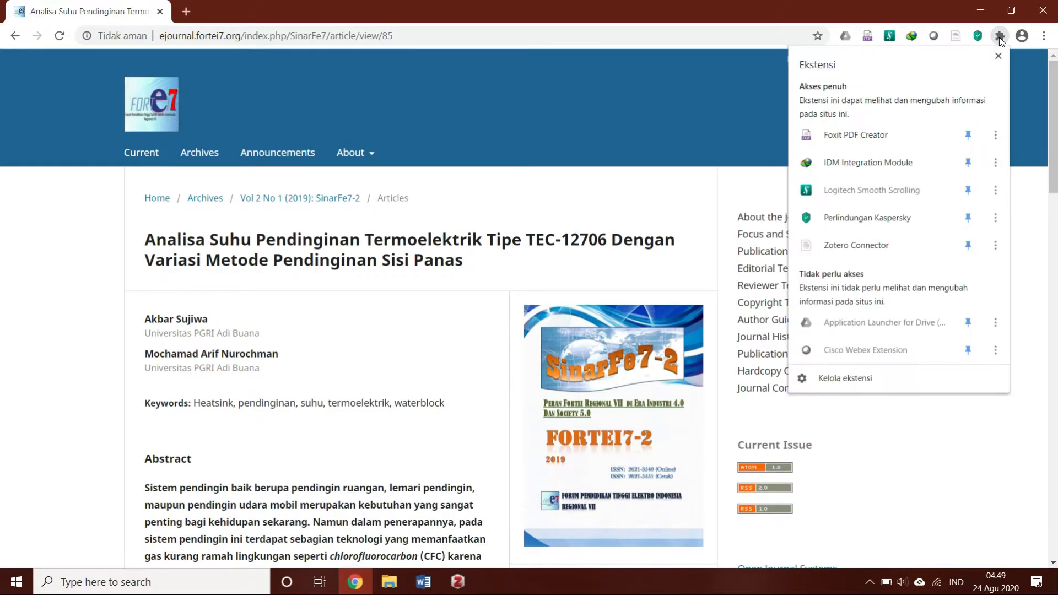
{"action": "left_click", "coordinate": [970, 246]}
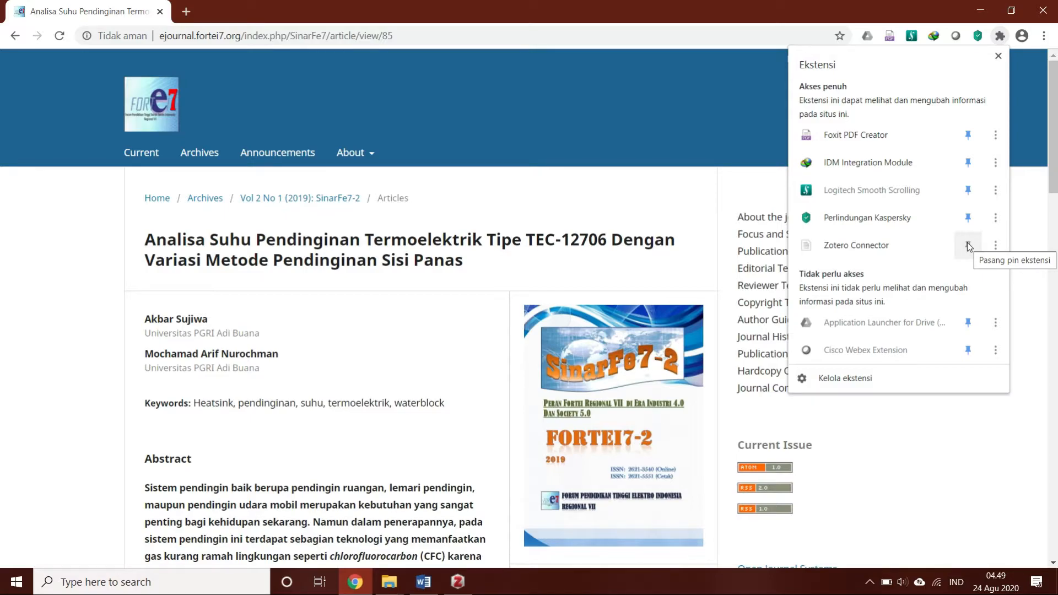
{"action": "left_click", "coordinate": [969, 245]}
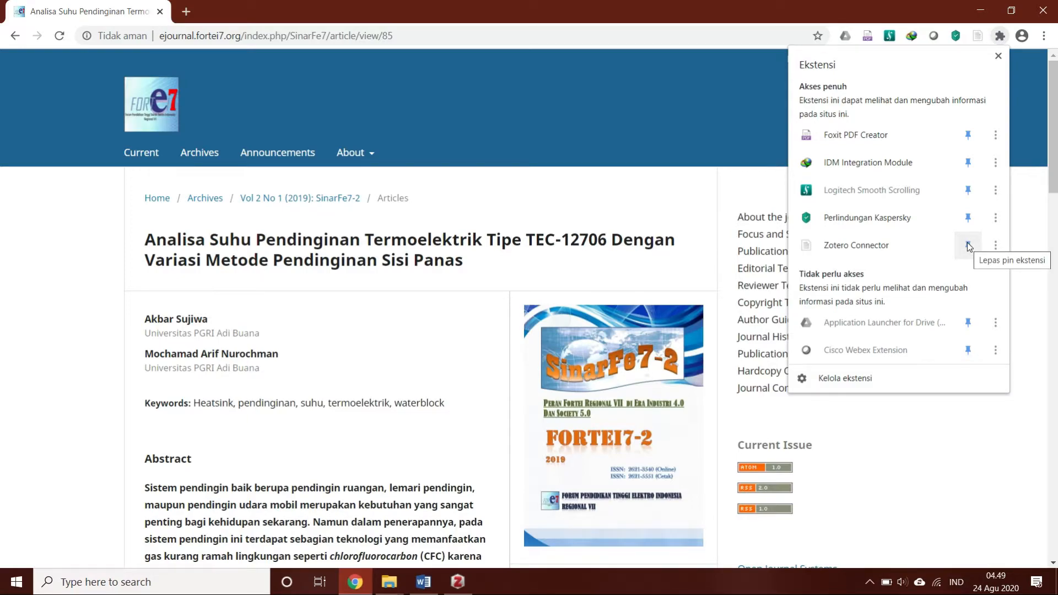
{"action": "left_click", "coordinate": [1000, 36]}
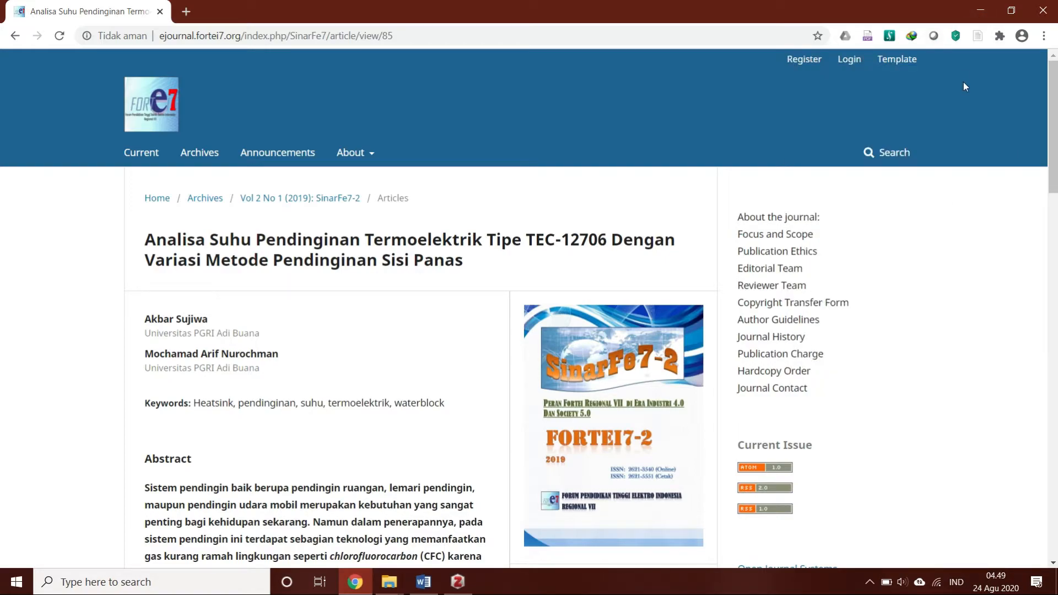
Save the open journal article on TEC-12706 thermoelectric cooling to Zotero and switch to the Contoh document in Word
{"action": "left_click", "coordinate": [979, 36]}
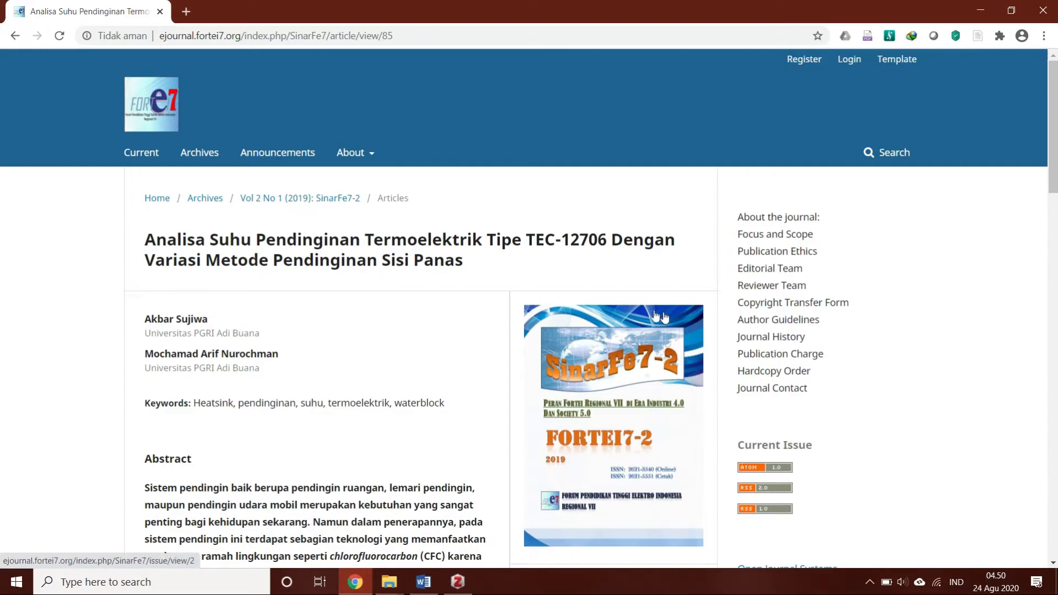
{"action": "mouse_move", "coordinate": [433, 592]}
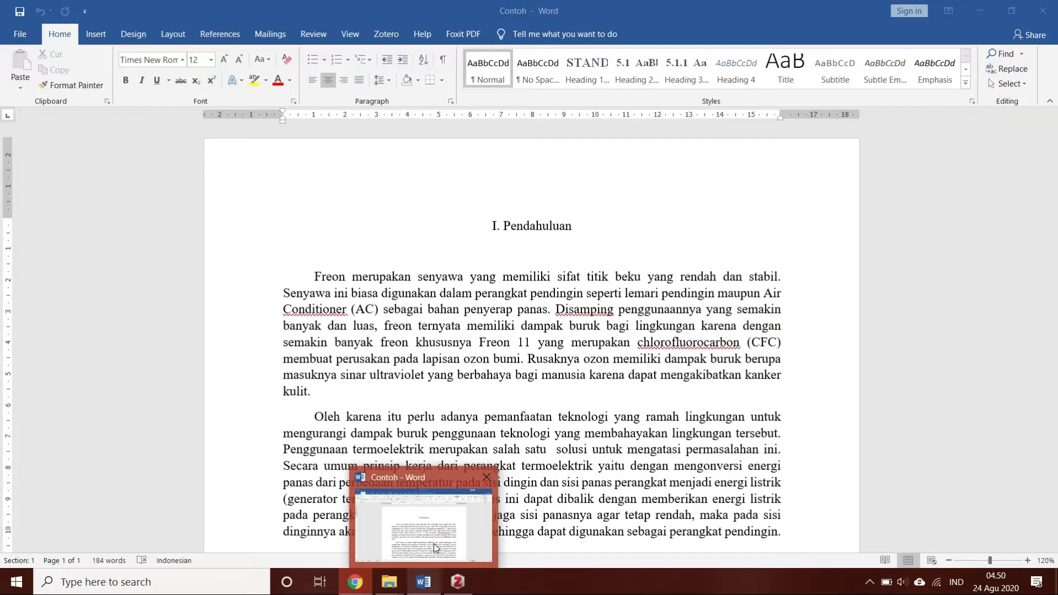
{"action": "left_click", "coordinate": [435, 544]}
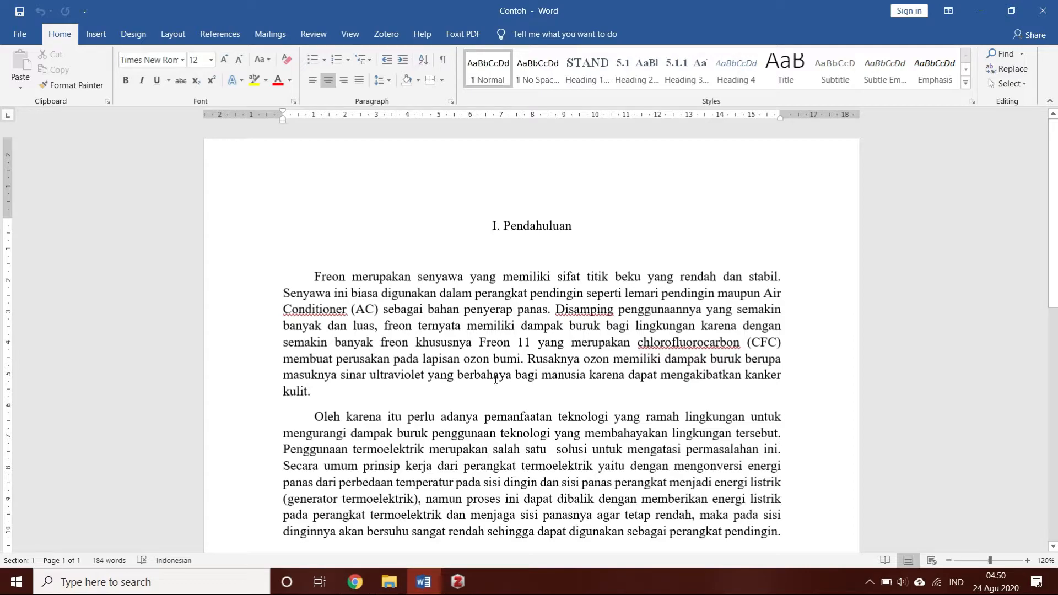
Start a Zotero citation after "bahan penyerap panas" in the first paragraph, using the IEEE citation style with citations stored as fields
{"action": "left_click", "coordinate": [547, 308]}
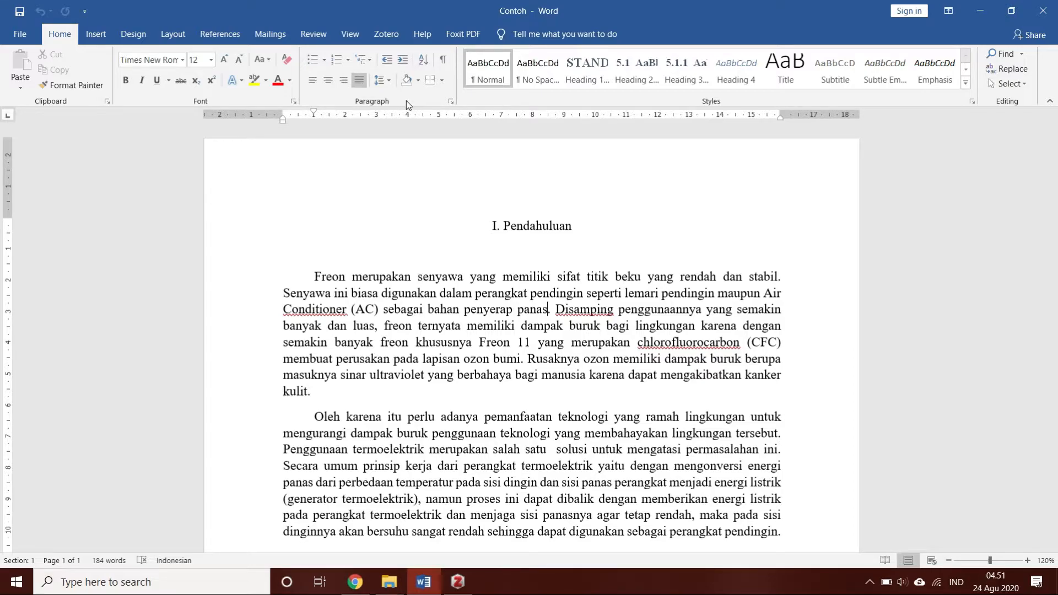
{"action": "left_click", "coordinate": [398, 32]}
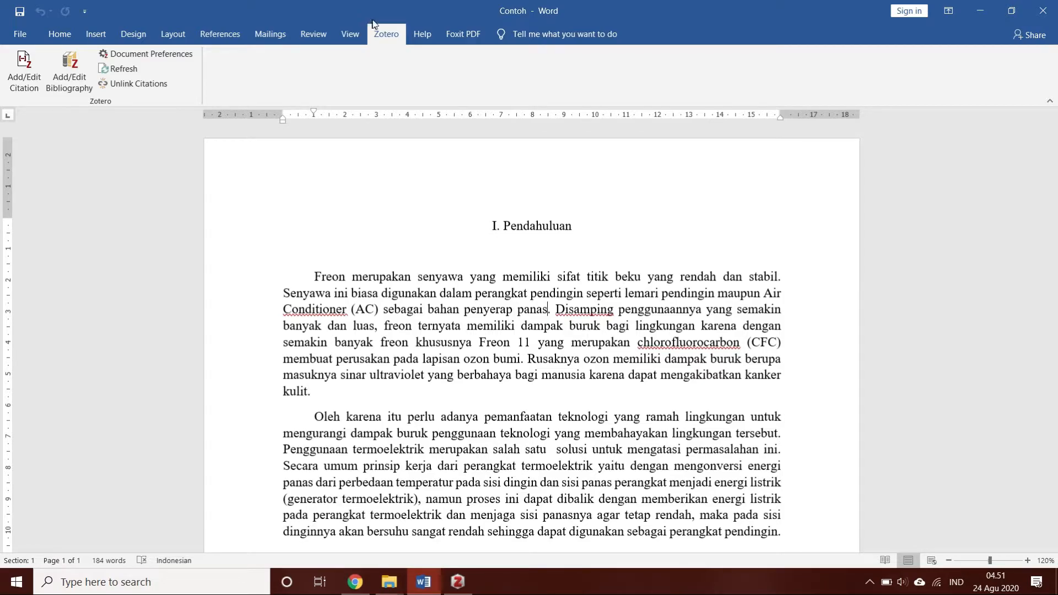
{"action": "left_click", "coordinate": [22, 67]}
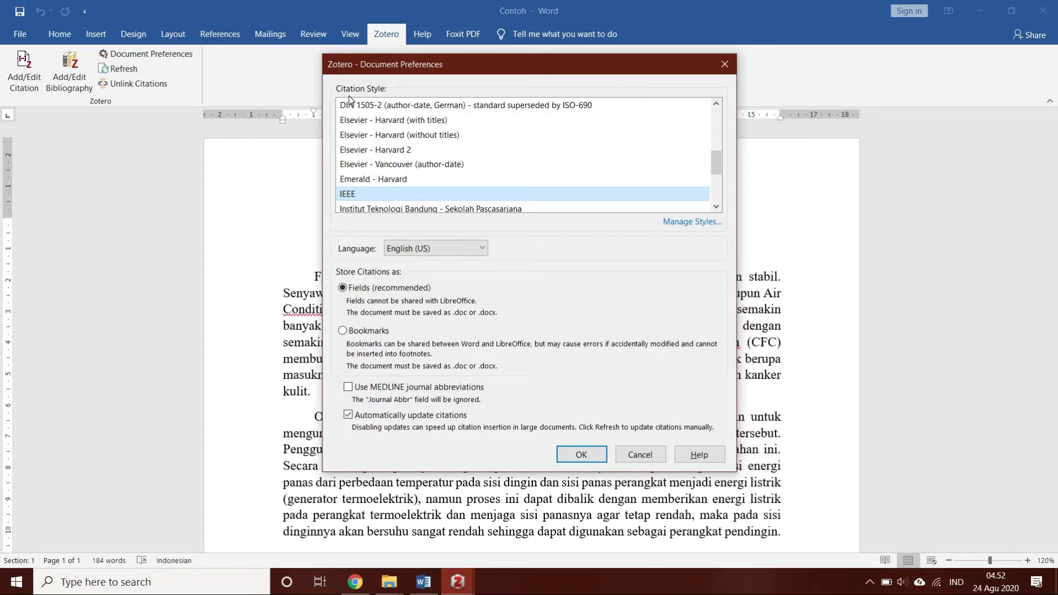
{"action": "left_click_drag", "start_coordinate": [719, 169], "coordinate": [668, 162]}
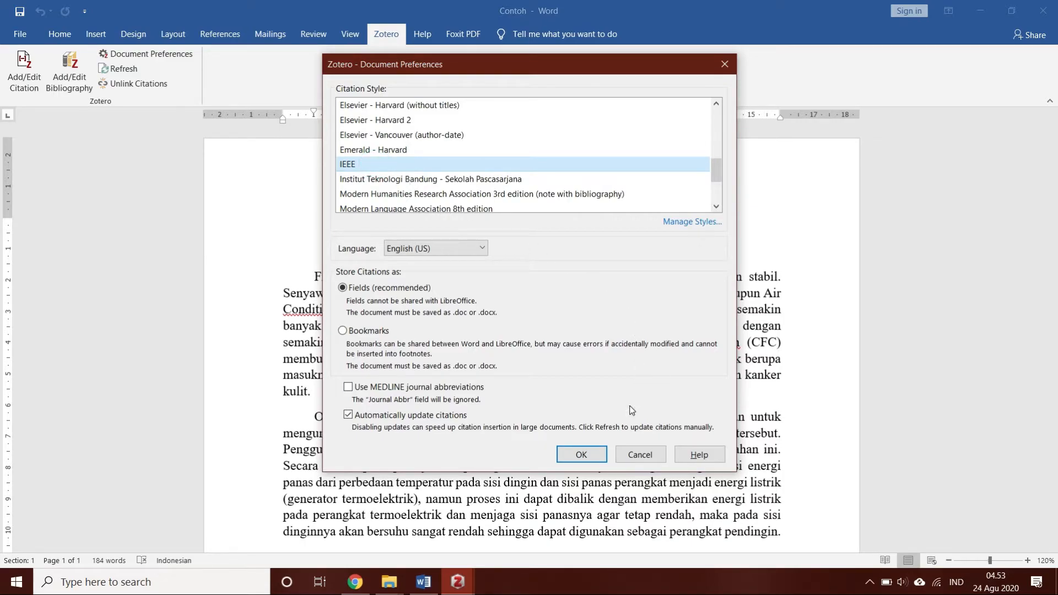
{"action": "left_click", "coordinate": [581, 455]}
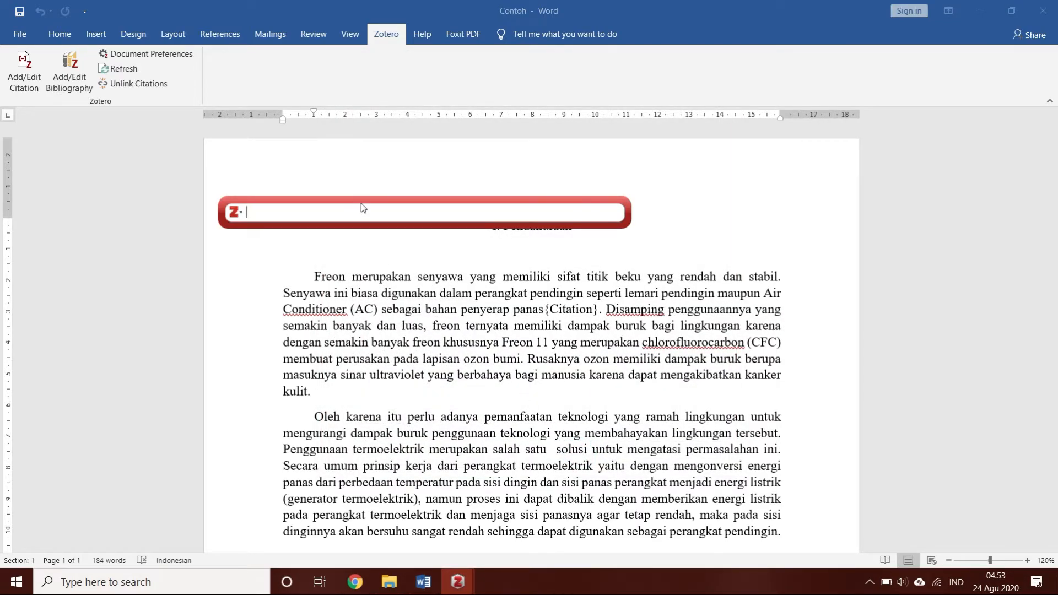
Search the Zotero library for "analisa" and insert the first "Analisa Suhu Pendinginan Termoelektrik Tipe TEC-12706" article as the citation after "penyerap panas"
{"action": "left_click_drag", "start_coordinate": [367, 207], "coordinate": [494, 246]}
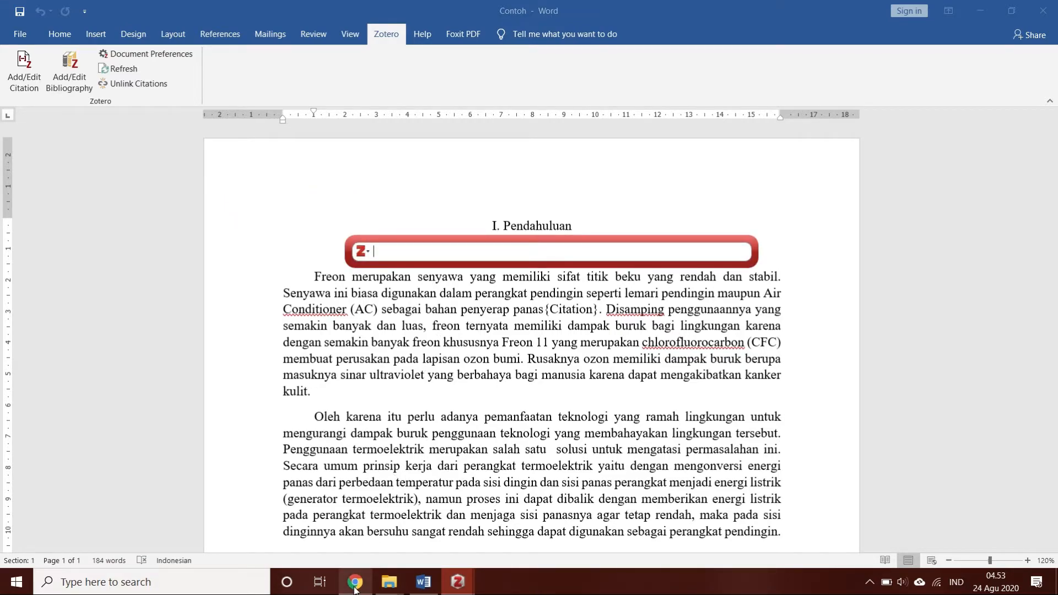
{"action": "left_click", "coordinate": [385, 496]}
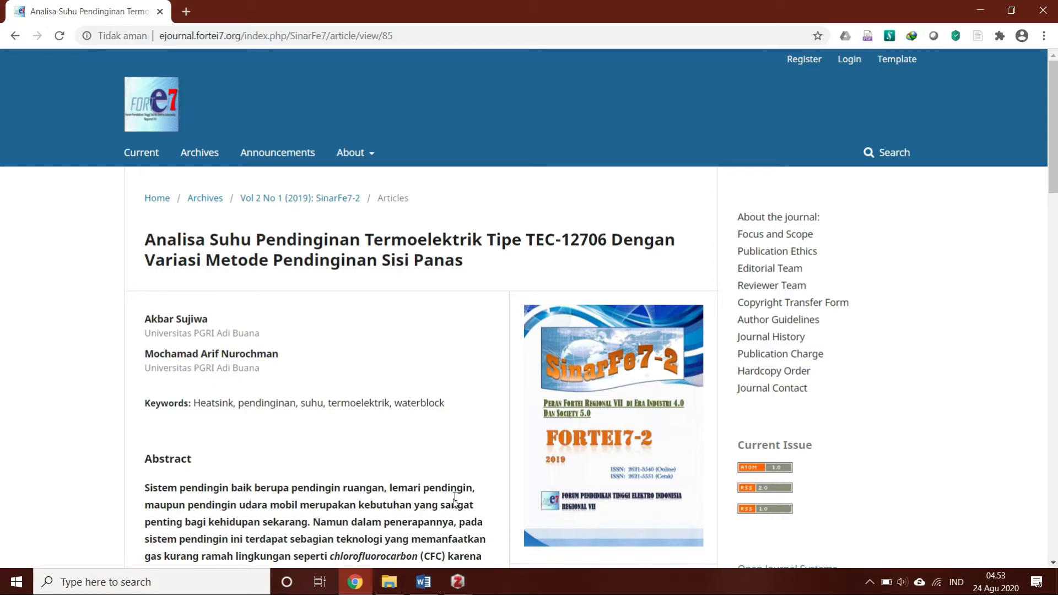
{"action": "mouse_move", "coordinate": [470, 587]}
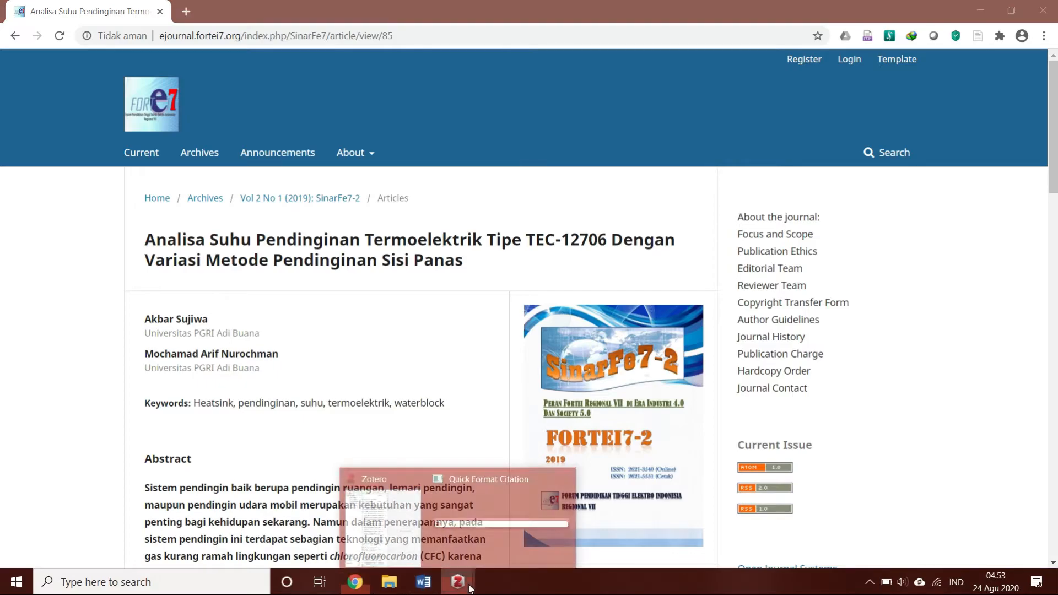
{"action": "left_click", "coordinate": [423, 582]}
{"action": "left_click", "coordinate": [499, 518]}
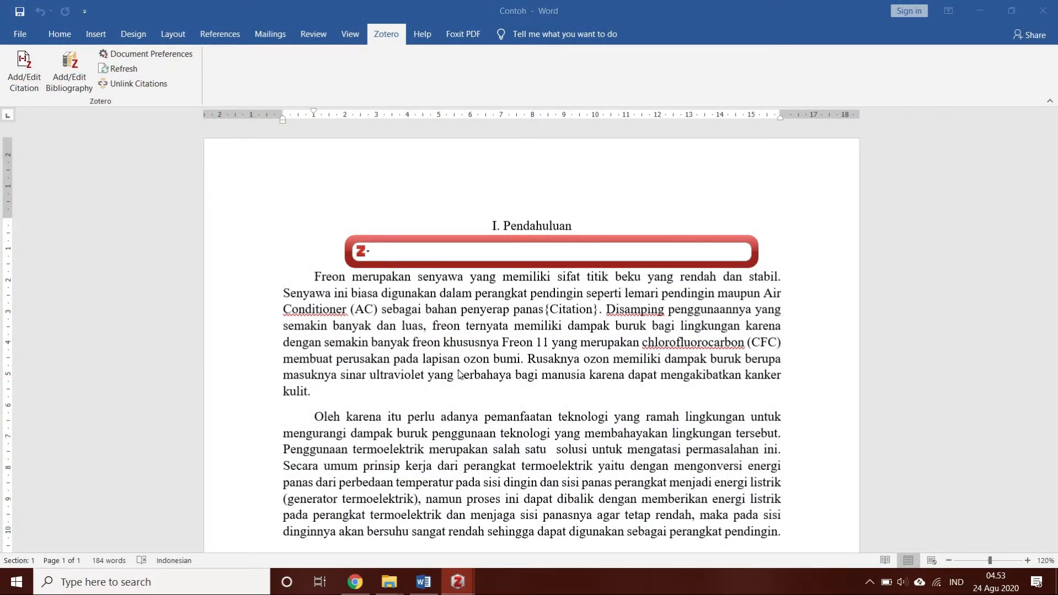
{"action": "type", "text": "analisa"}
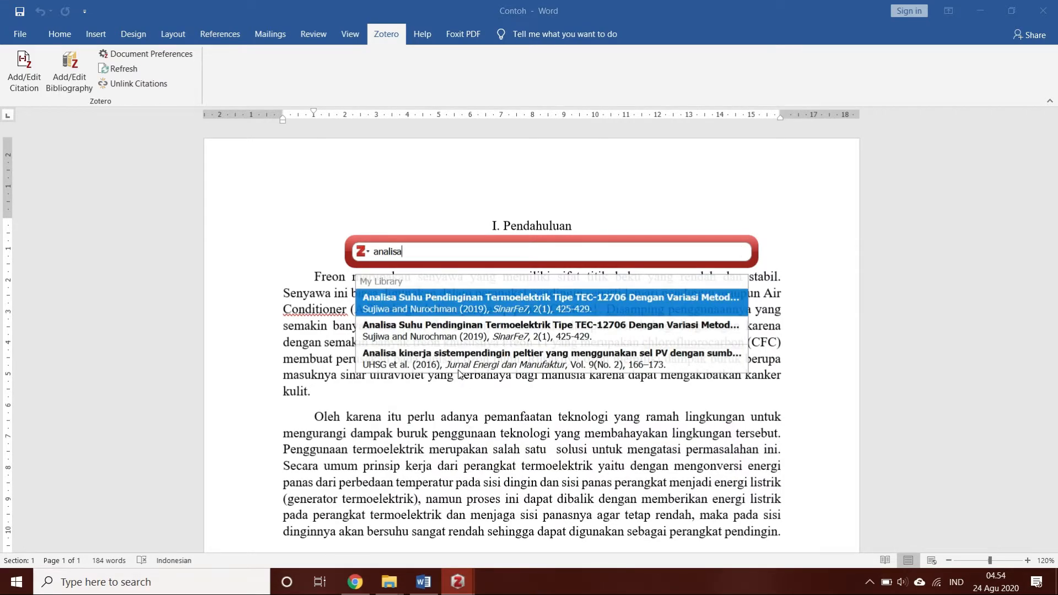
{"action": "left_click", "coordinate": [456, 308]}
{"action": "key", "text": "Return"}
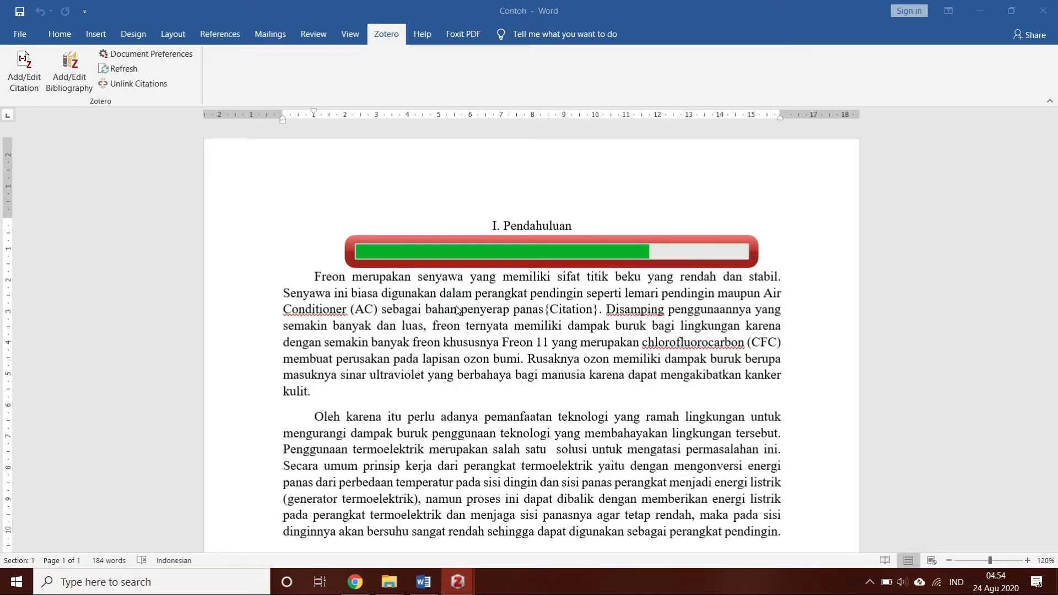
{"action": "left_click", "coordinate": [541, 308]}
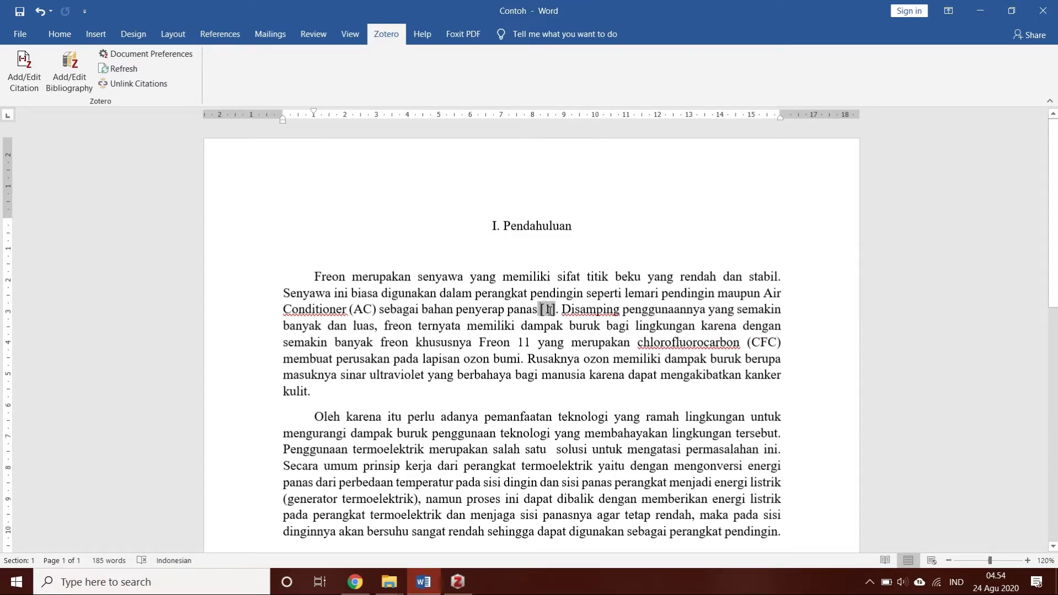
Insert a Zotero citation after "lapisan ozon bumi", searching "experimental" and picking "Experimental investigation of a two-phase closed thermosyphon"
{"action": "left_click", "coordinate": [520, 361]}
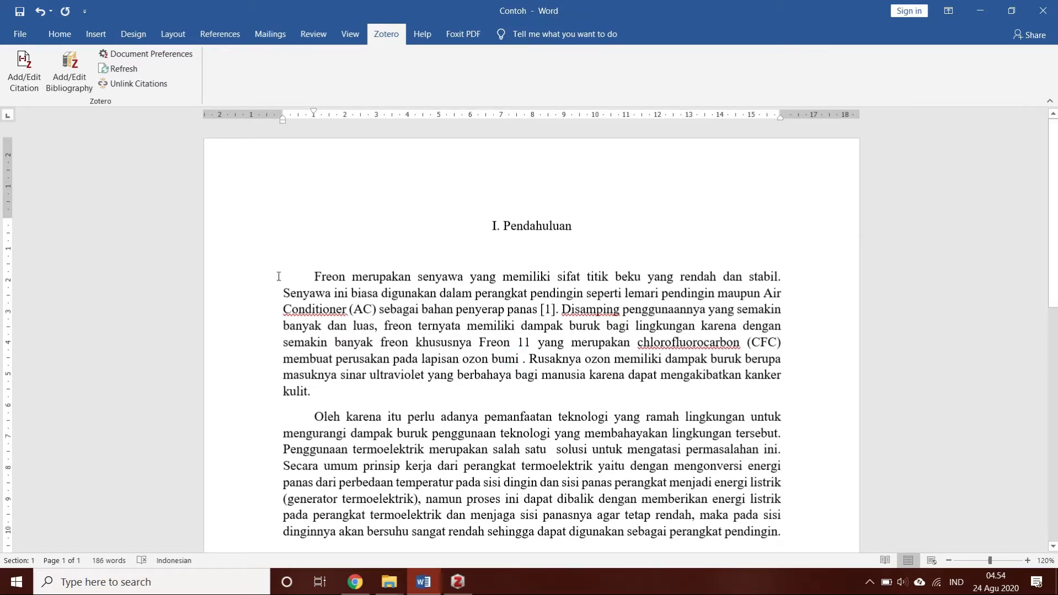
{"action": "left_click", "coordinate": [28, 78]}
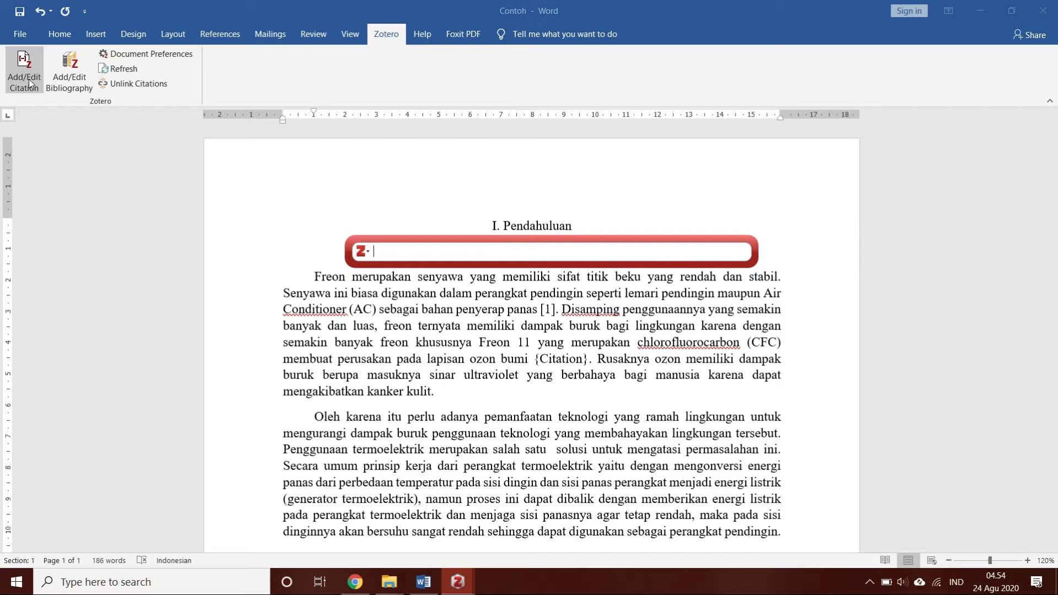
{"action": "type", "text": "expe"}
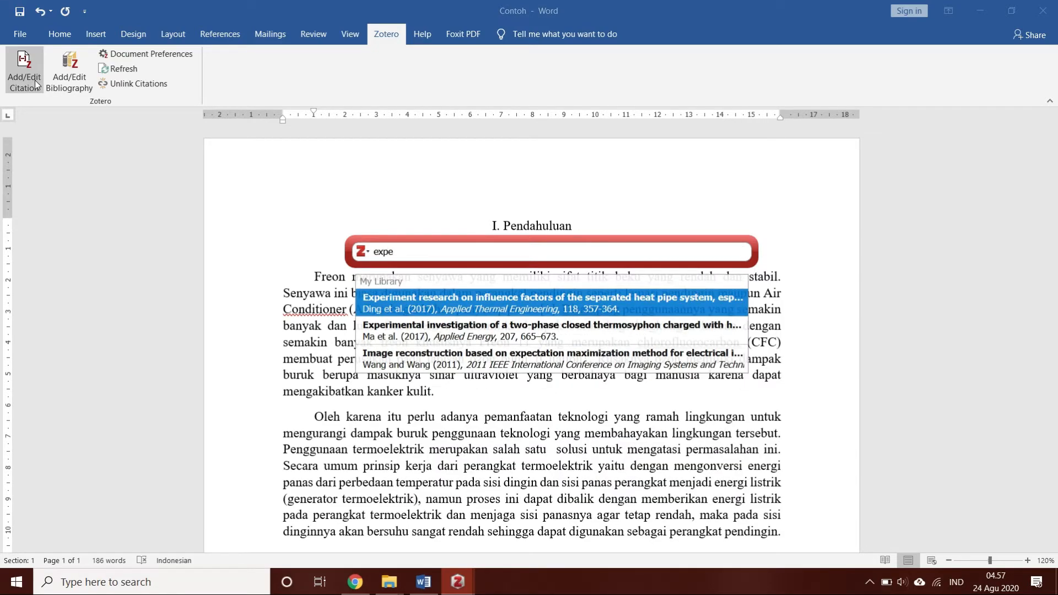
{"action": "type", "text": "rimenta"}
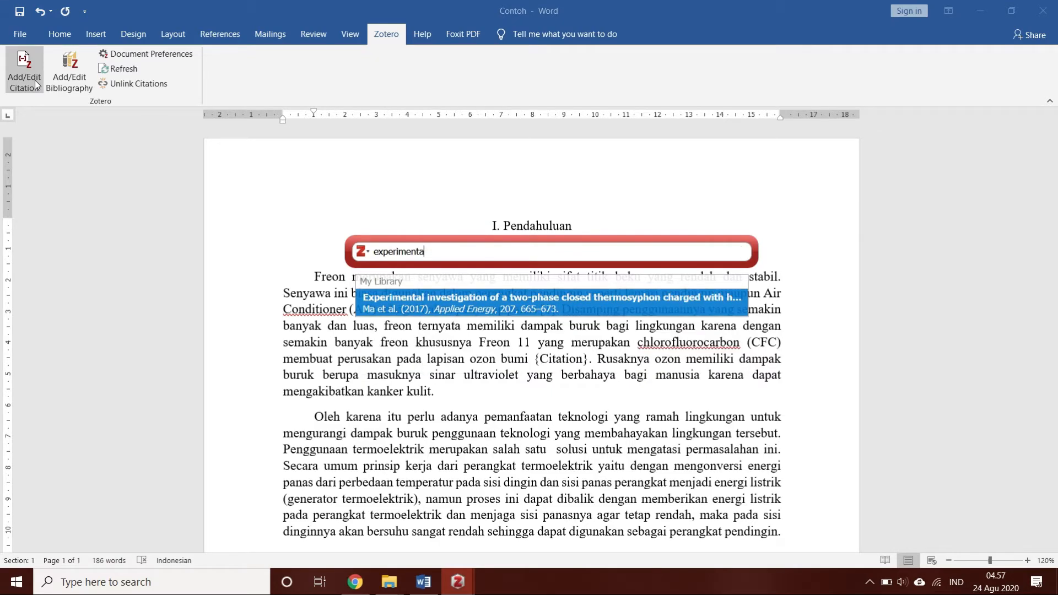
{"action": "type", "text": "l"}
{"action": "key", "text": "Return"}
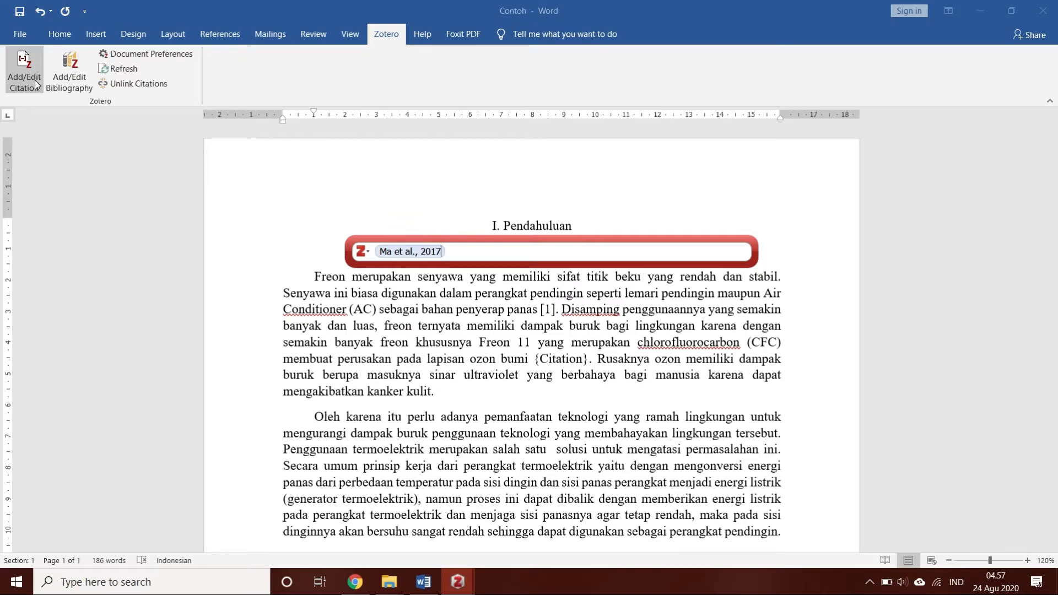
{"action": "key", "text": "Return"}
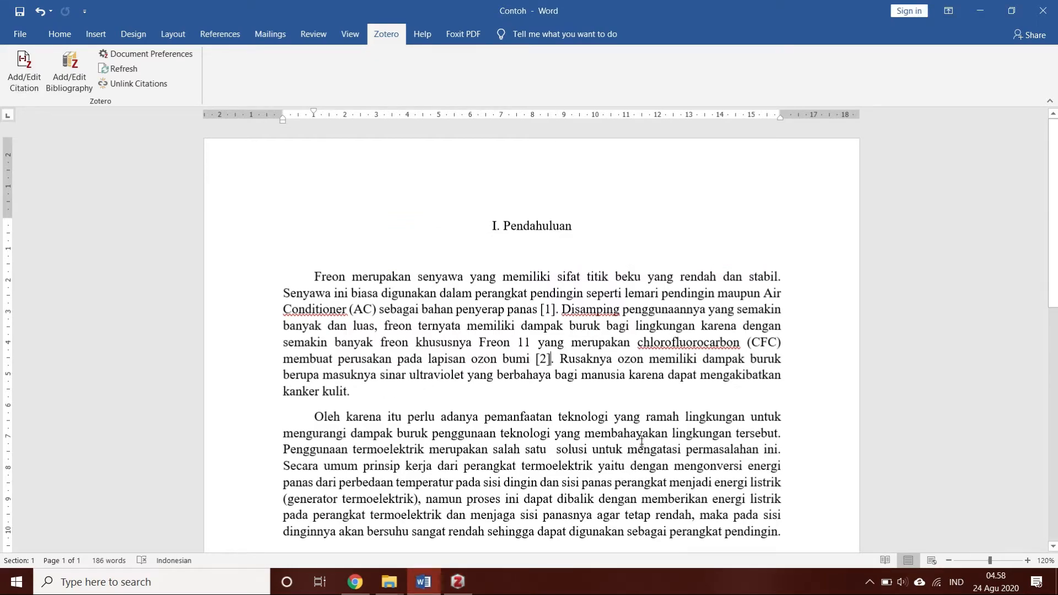
Insert a Zotero citation after "kanker kulit", searching "methyl" and picking the first "Methyl-Substituted α-Cyclodextrin as Affinity Material" article
{"action": "left_click", "coordinate": [348, 393]}
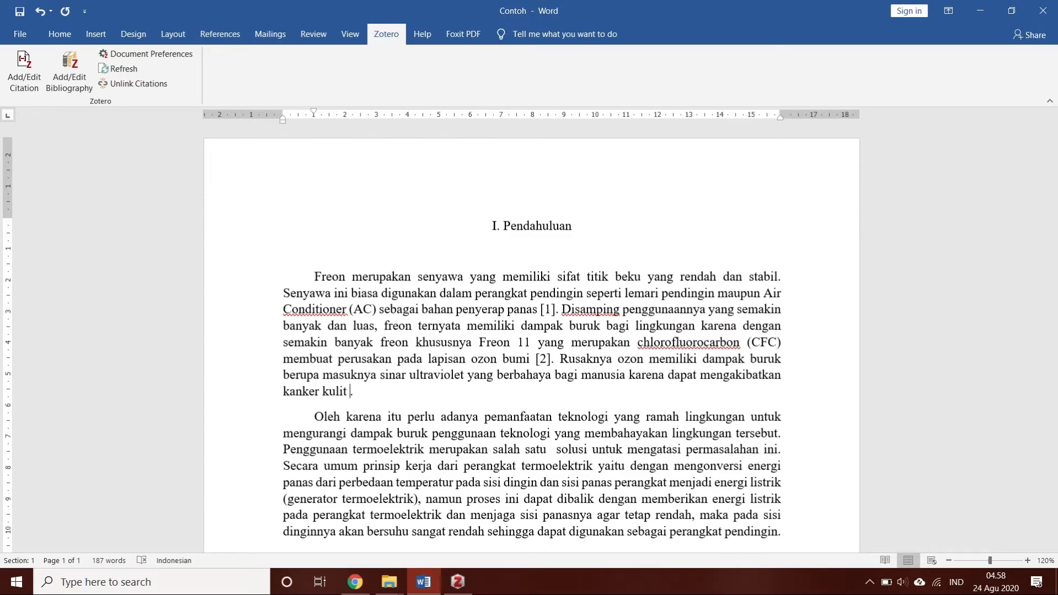
{"action": "left_click", "coordinate": [32, 66]}
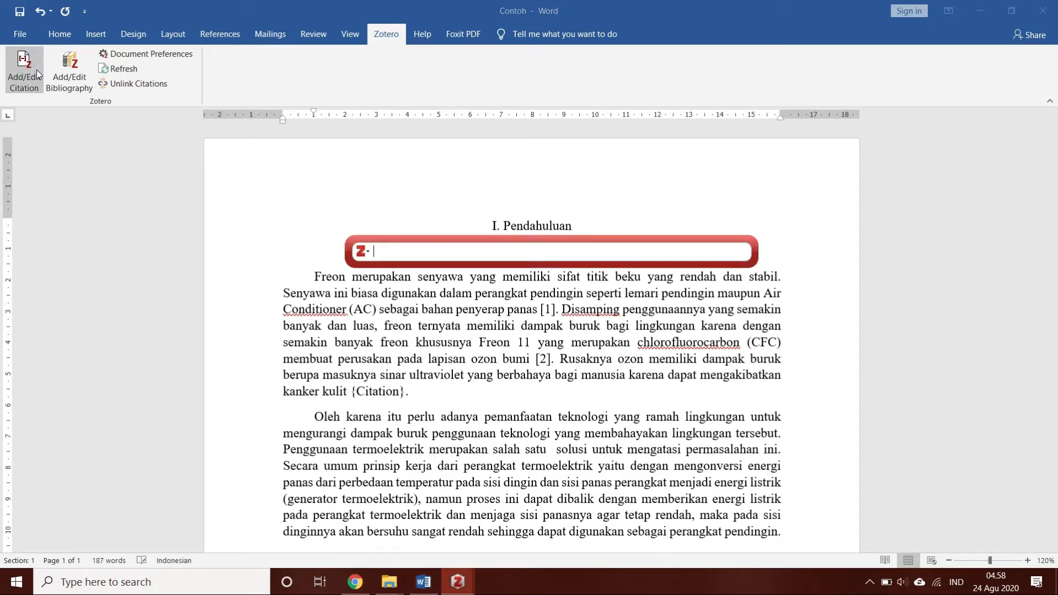
{"action": "type", "text": "me"}
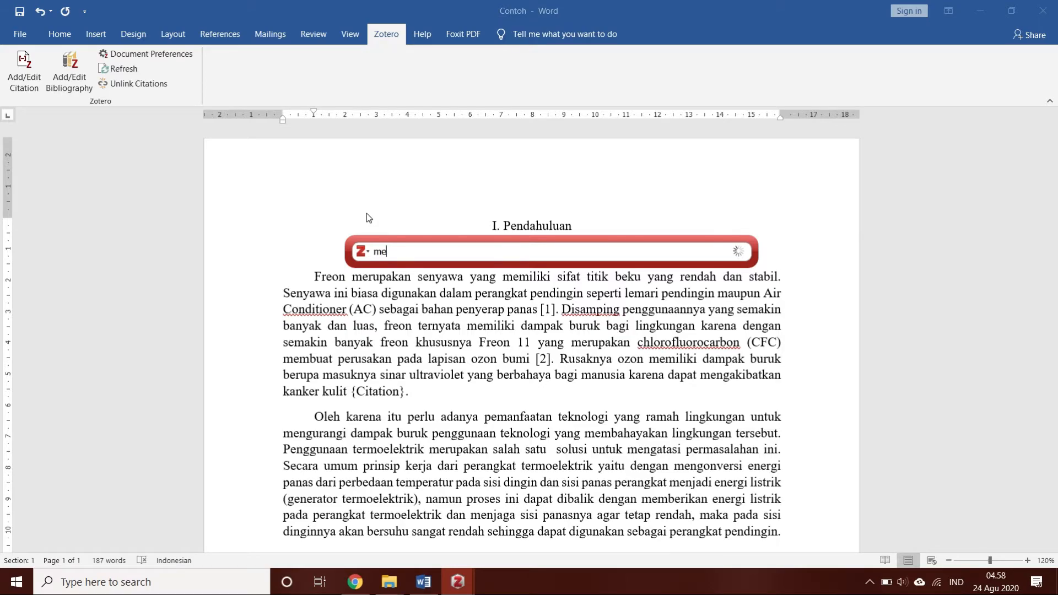
{"action": "type", "text": "thyl"}
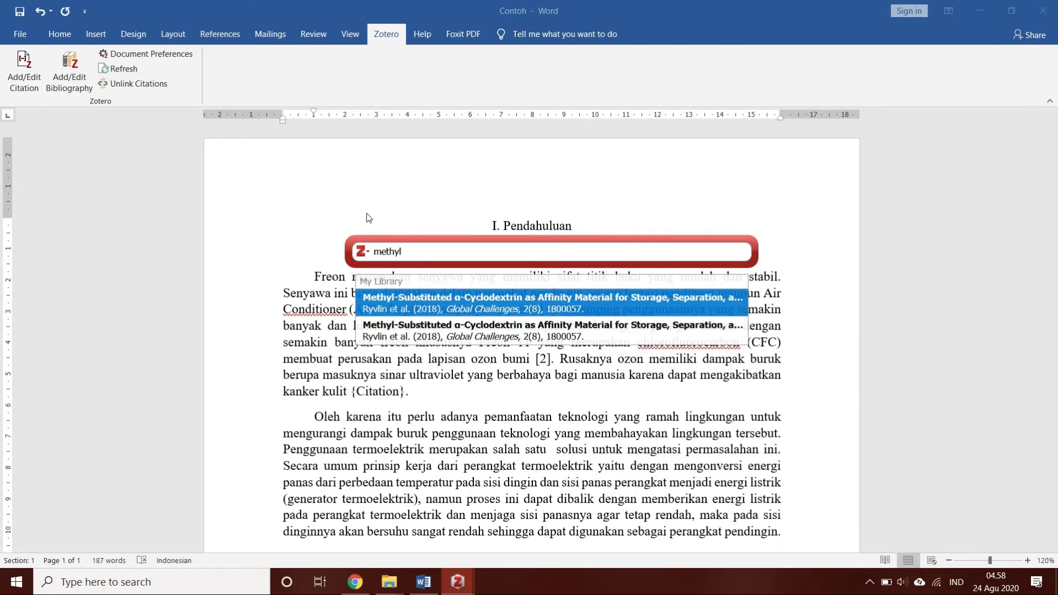
{"action": "left_click", "coordinate": [553, 297]}
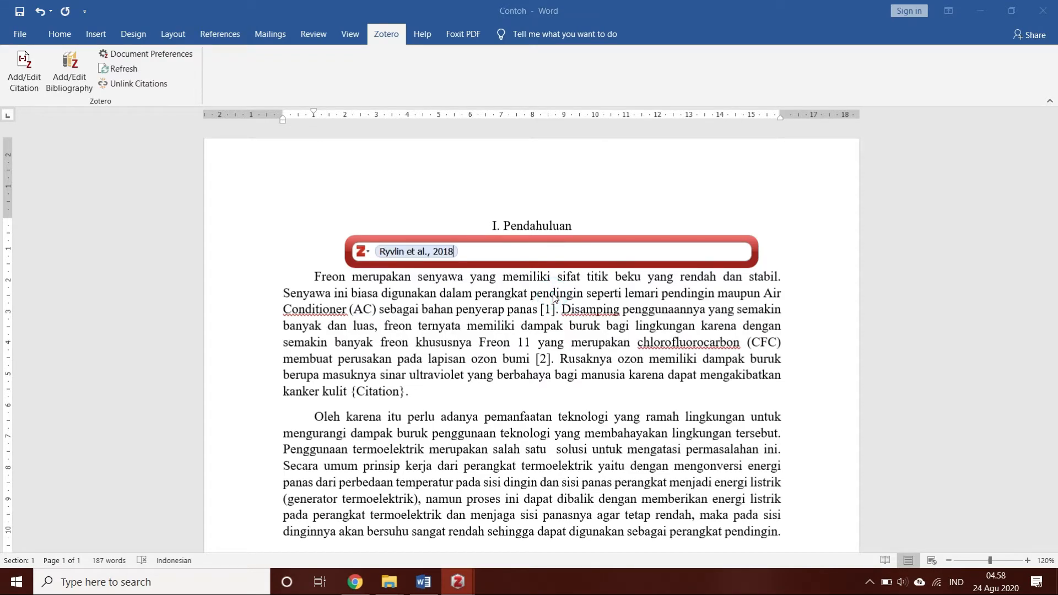
{"action": "key", "text": "Return"}
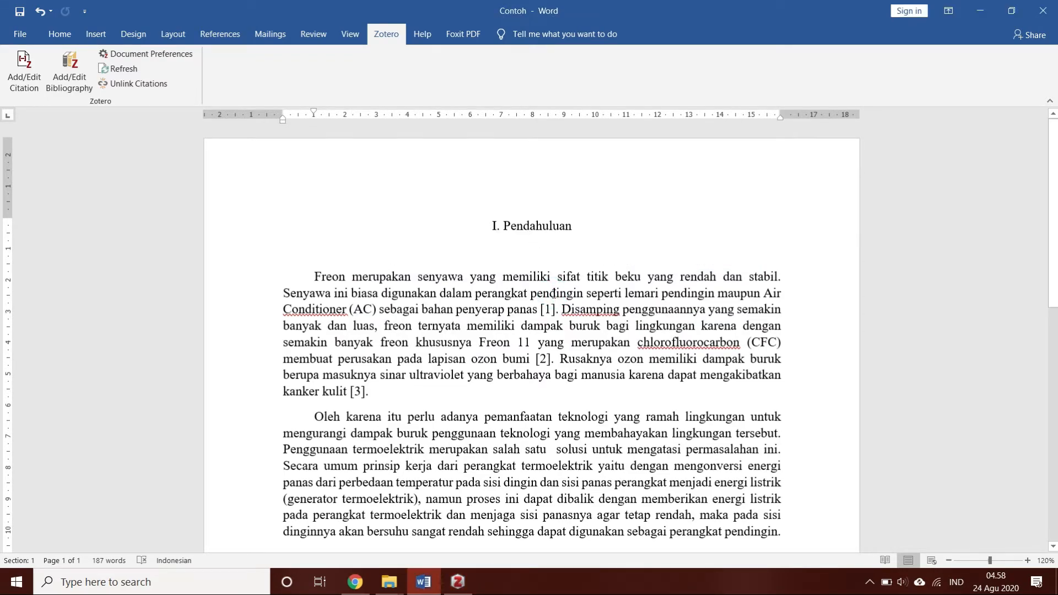
Add a second citation after [3] at "kanker kulit", searching by author name and picking "Wire-mesh sensor (WMS) application for water slope detection"
{"action": "left_click", "coordinate": [26, 72]}
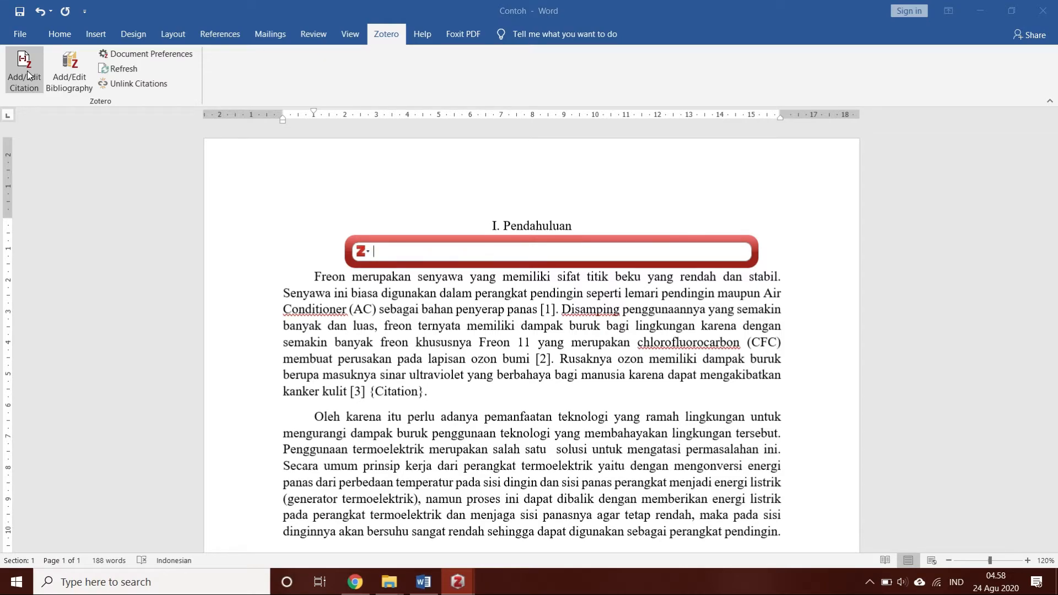
{"action": "type", "text": "akbar"}
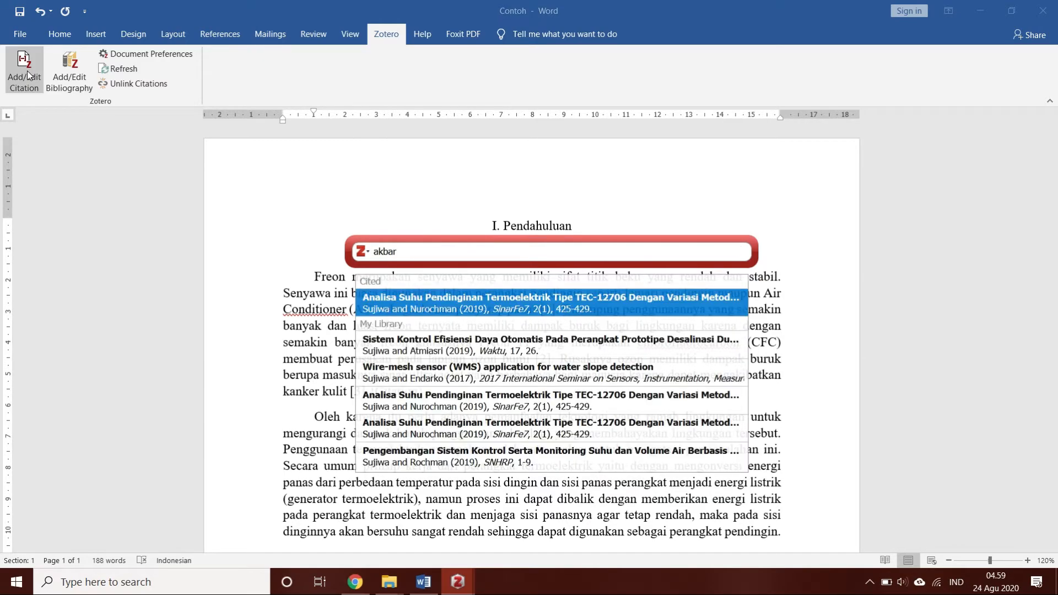
{"action": "left_click", "coordinate": [572, 377]}
{"action": "key", "text": "Return"}
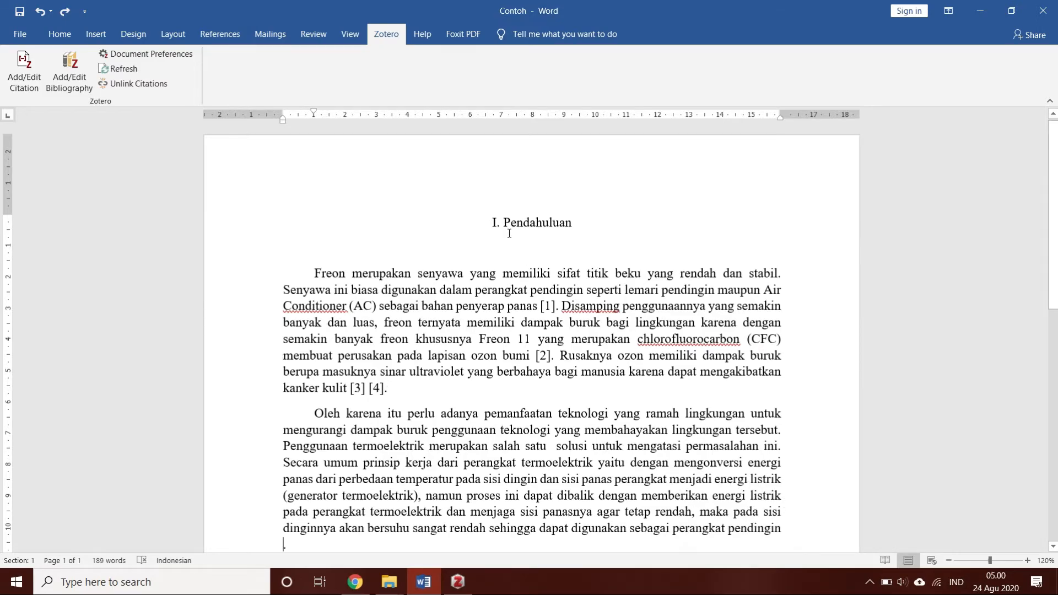
Insert a Zotero citation after "perangkat pendingin" ending the second paragraph, searching "analisa" and picking "Analisa kinerja sistempendingin peltier"
{"action": "scroll", "coordinate": [509, 236], "scroll_direction": "down", "scroll_amount": 1}
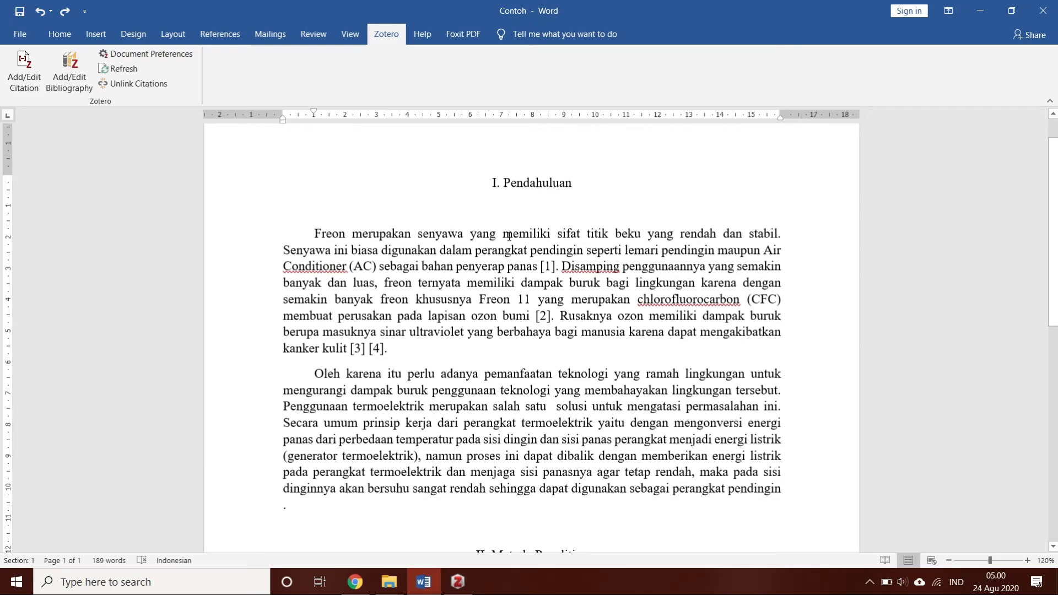
{"action": "left_click", "coordinate": [24, 70]}
{"action": "type", "text": "analisa"}
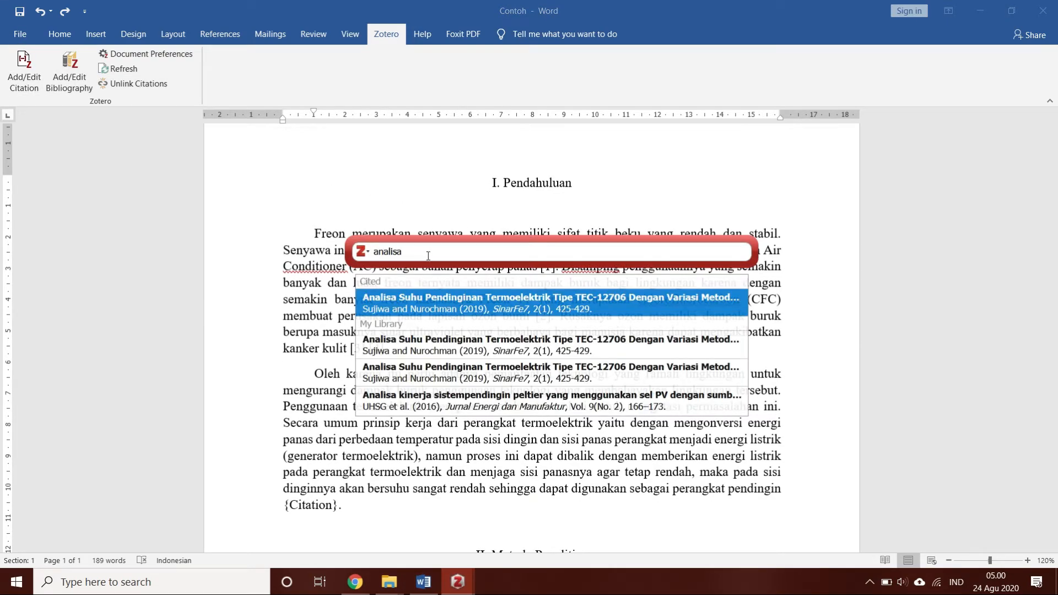
{"action": "left_click", "coordinate": [511, 401]}
{"action": "key", "text": "Return"}
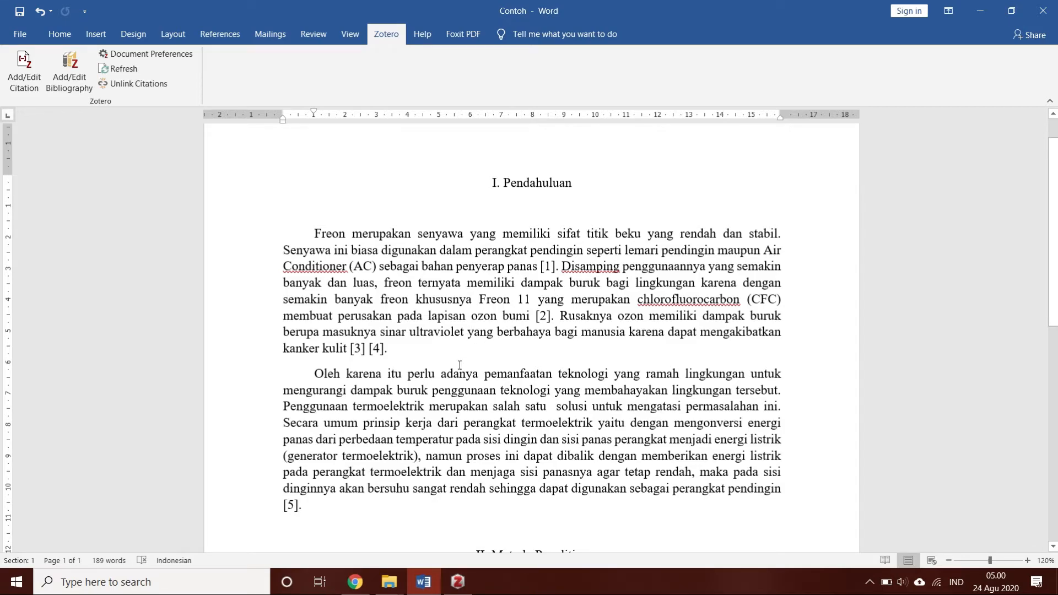
Insert the Zotero bibliography under the "V. Daftar Pustaka" heading and justify all its entries
{"action": "scroll", "coordinate": [460, 365], "scroll_direction": "down", "scroll_amount": 5}
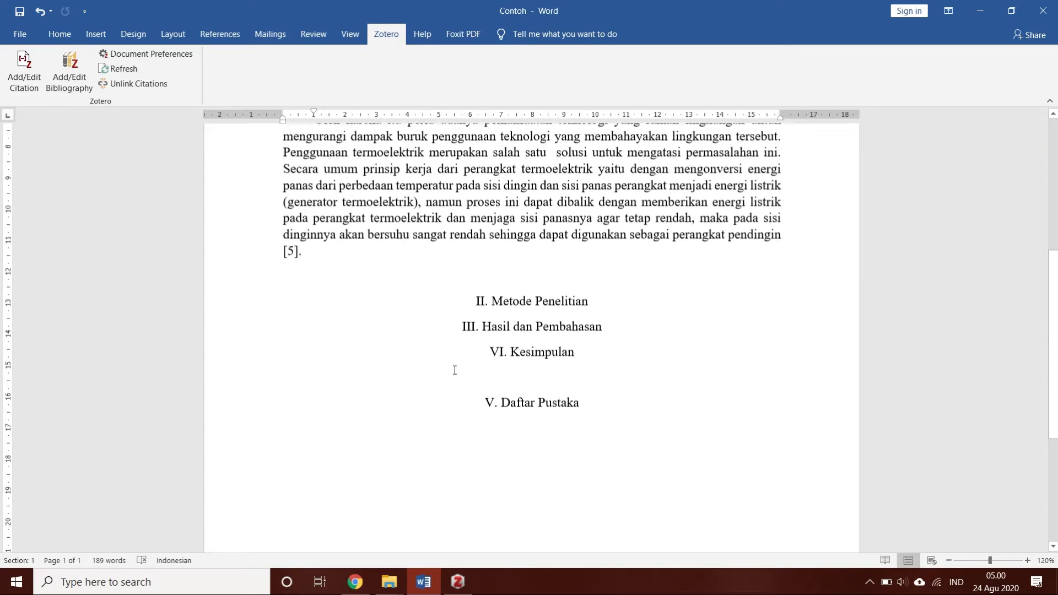
{"action": "left_click", "coordinate": [485, 397]}
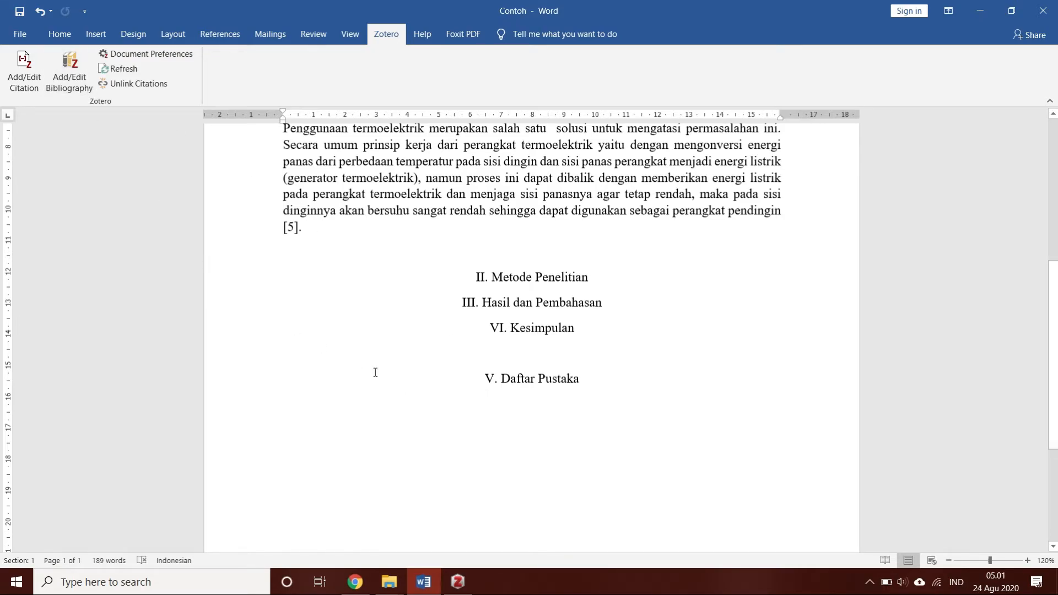
{"action": "left_click", "coordinate": [80, 83]}
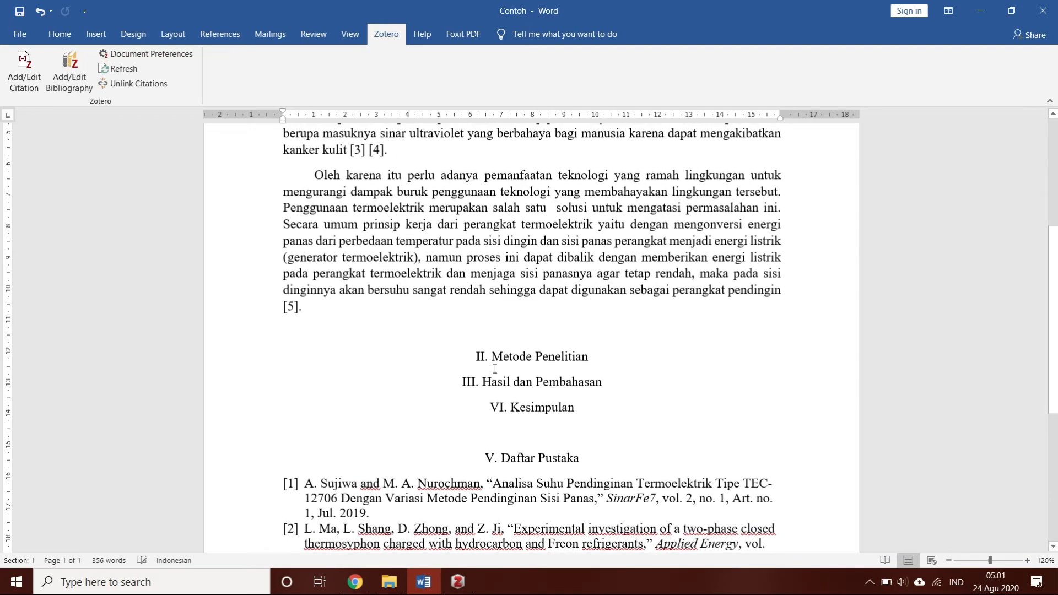
{"action": "scroll", "coordinate": [370, 213], "scroll_direction": "down", "scroll_amount": 1}
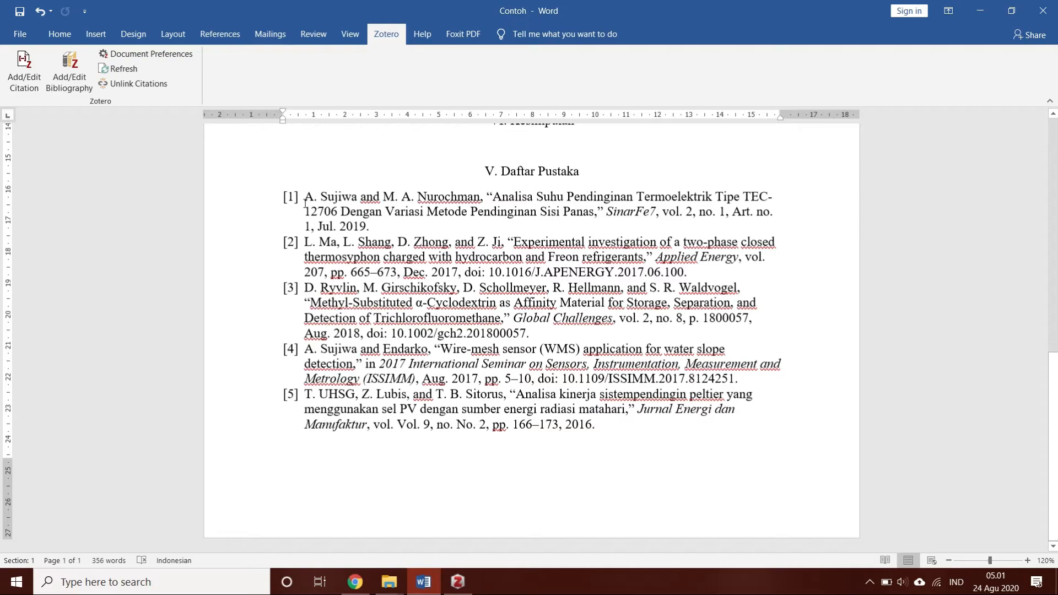
{"action": "left_click_drag", "start_coordinate": [285, 198], "coordinate": [736, 417]}
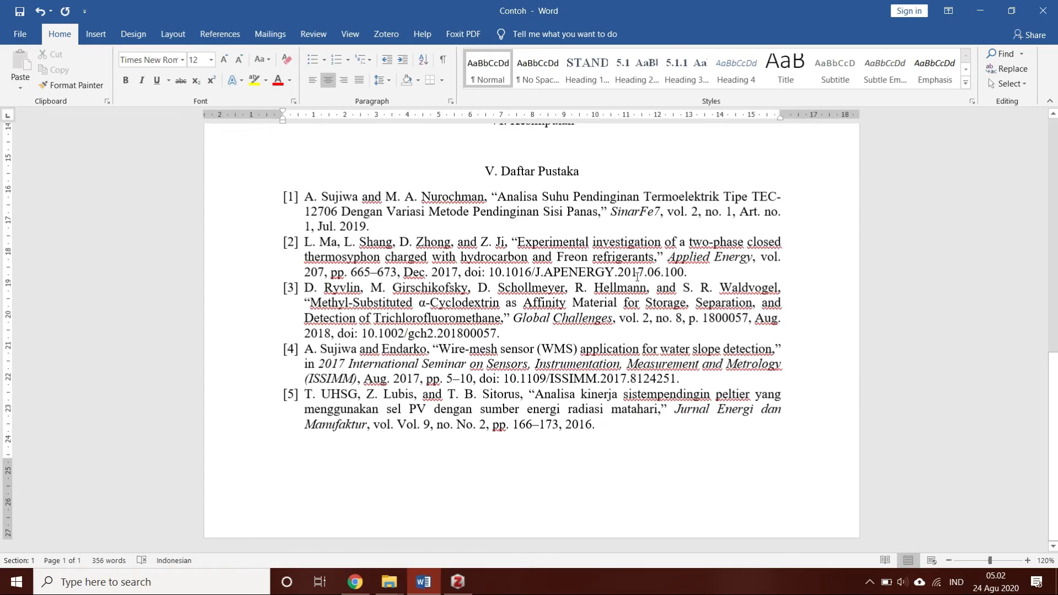
Add a citation after [2] at "lapisan ozon bumi", searching by author name and picking "ASPEK KENYAMANAN TERMAL PADA PENGKONDISIAN RUANG DALAM"
{"action": "scroll", "coordinate": [638, 276], "scroll_direction": "up", "scroll_amount": 15}
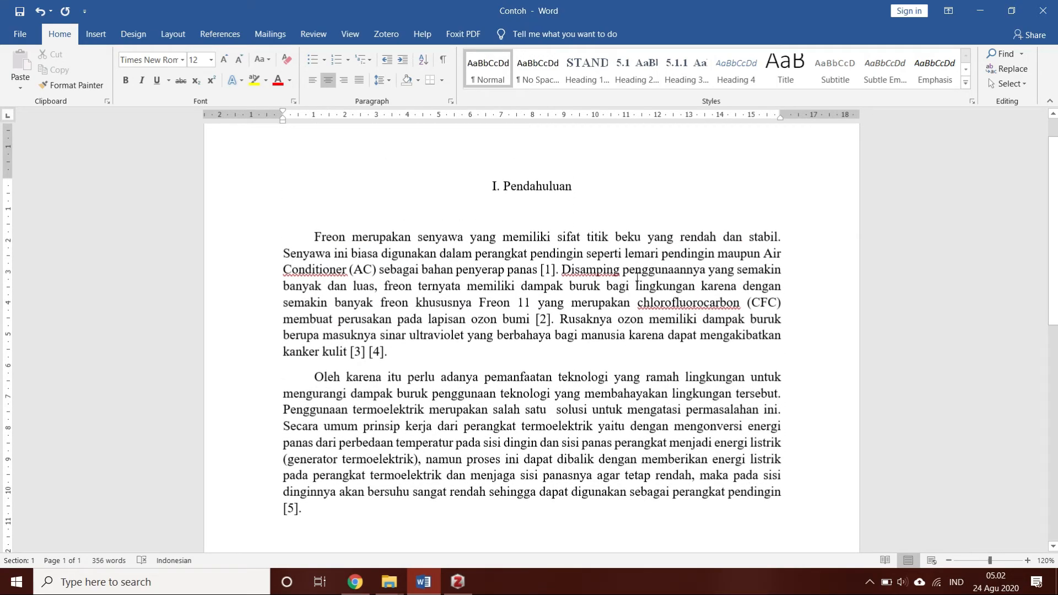
{"action": "left_click", "coordinate": [577, 304]}
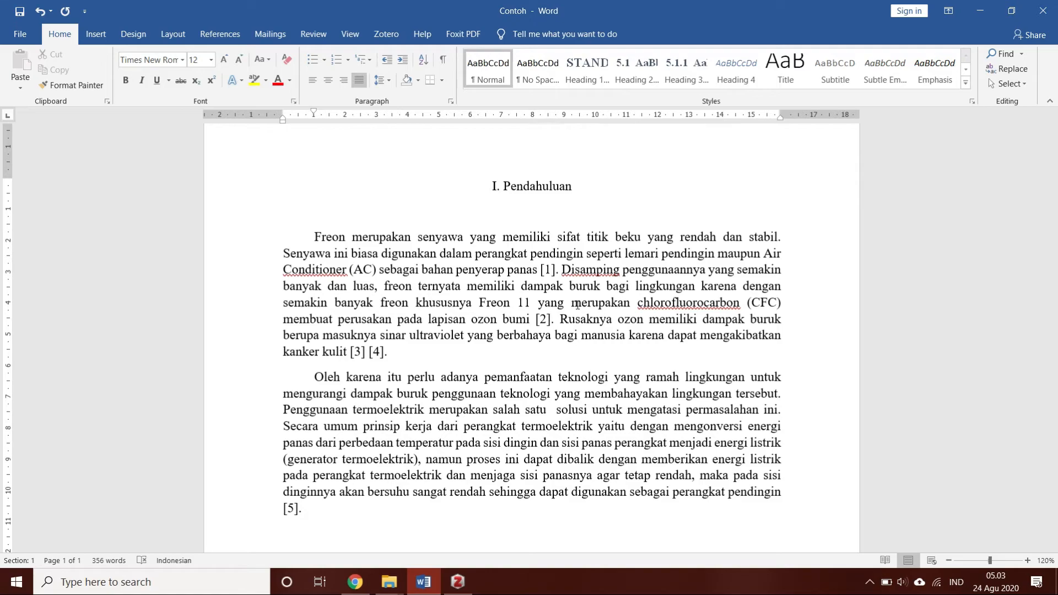
{"action": "left_click", "coordinate": [549, 319]}
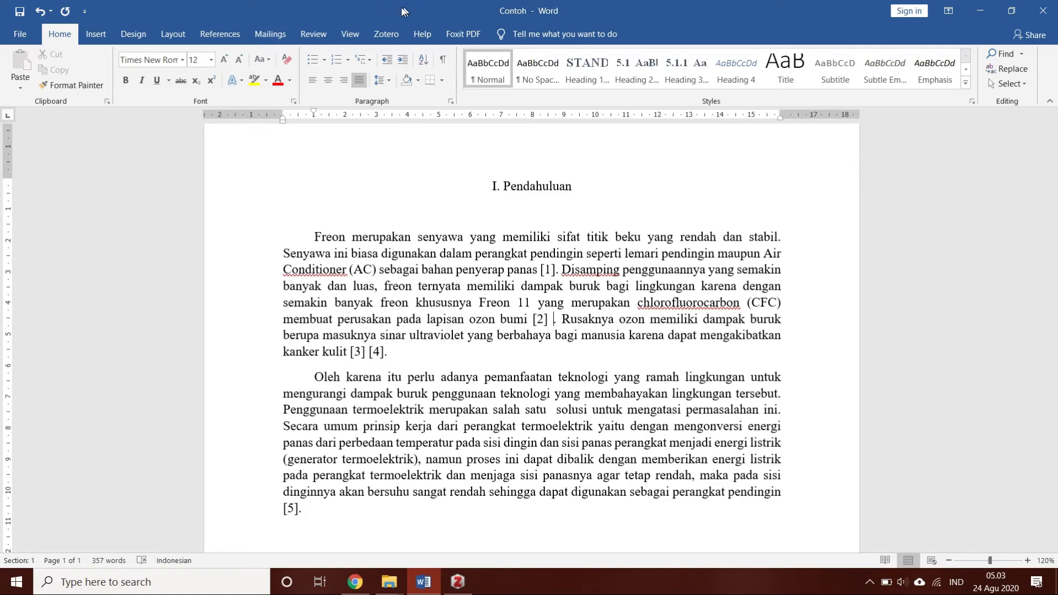
{"action": "left_click", "coordinate": [383, 34]}
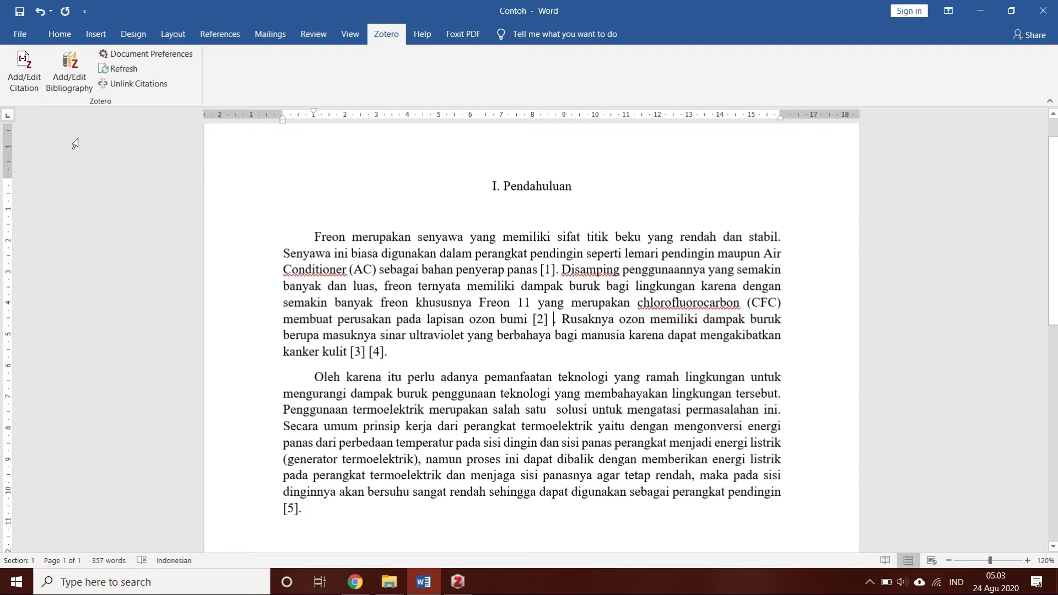
{"action": "left_click", "coordinate": [20, 80]}
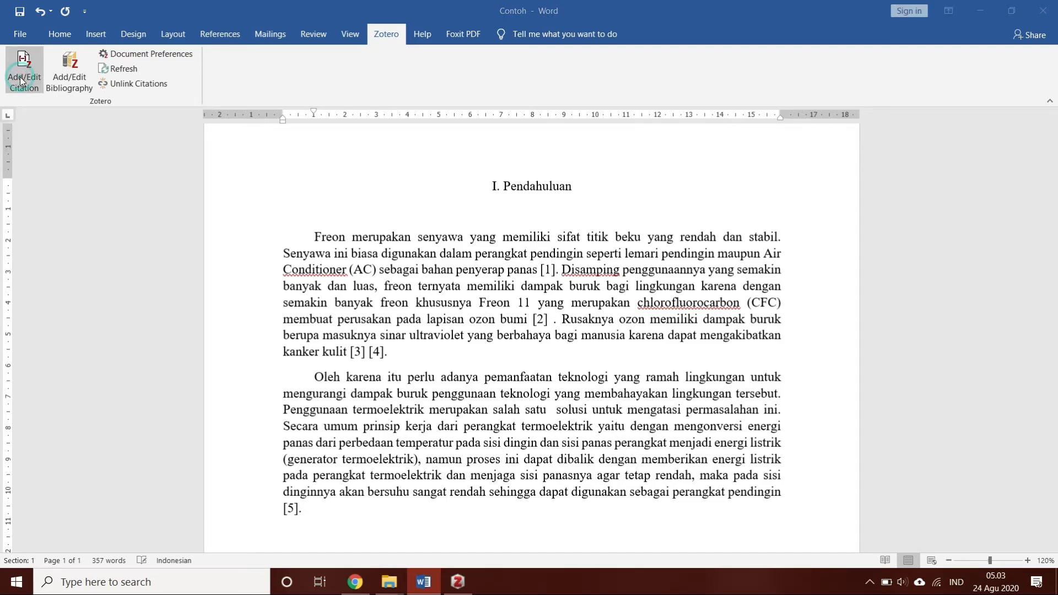
{"action": "type", "text": "james"}
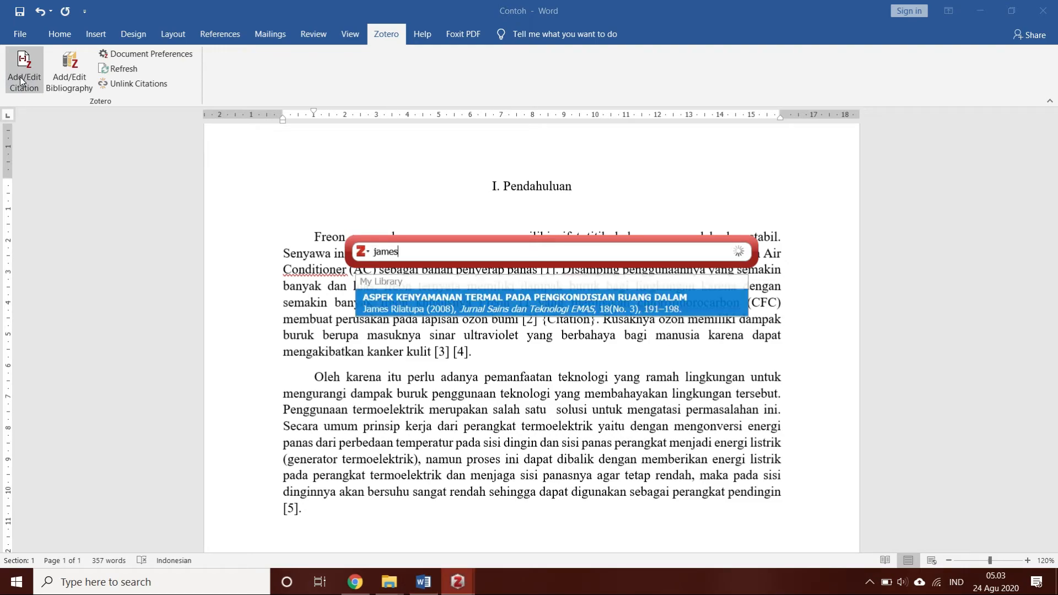
{"action": "left_click", "coordinate": [614, 307]}
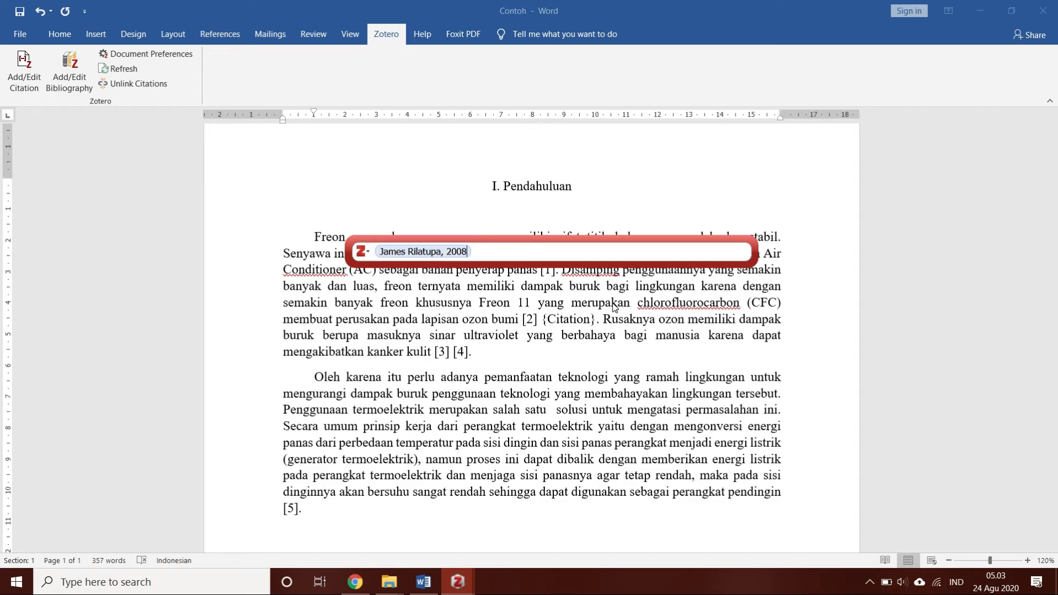
{"action": "key", "text": "Return"}
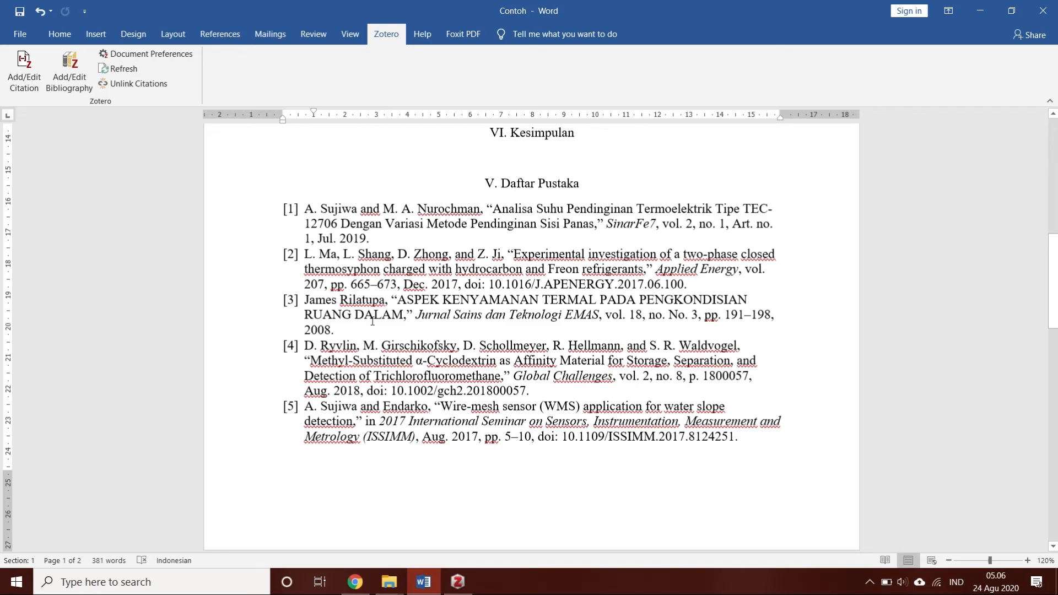
Compare the entries under "V. Daftar Pustaka" with the in-text citation numbers in the Pendahuluan paragraphs
{"action": "left_click_drag", "start_coordinate": [1056, 259], "coordinate": [1056, 289]}
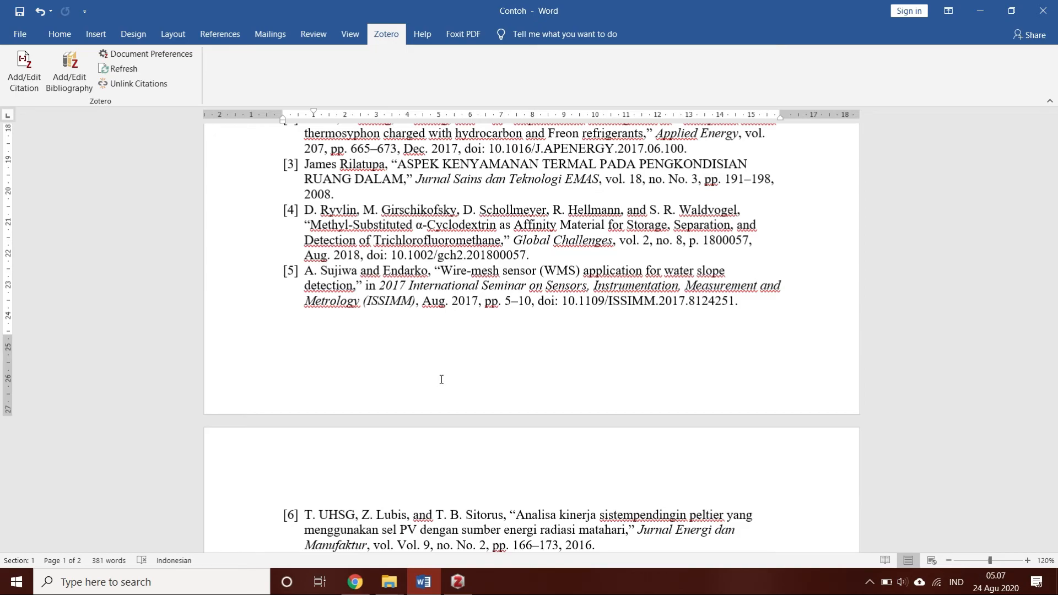
{"action": "left_click_drag", "start_coordinate": [1056, 289], "coordinate": [1056, 191]}
{"action": "mouse_move", "coordinate": [1057, 230]}
{"action": "left_mouse_down"}
{"action": "mouse_move", "coordinate": [1056, 198]}
{"action": "mouse_move", "coordinate": [1057, 229]}
{"action": "left_mouse_up"}
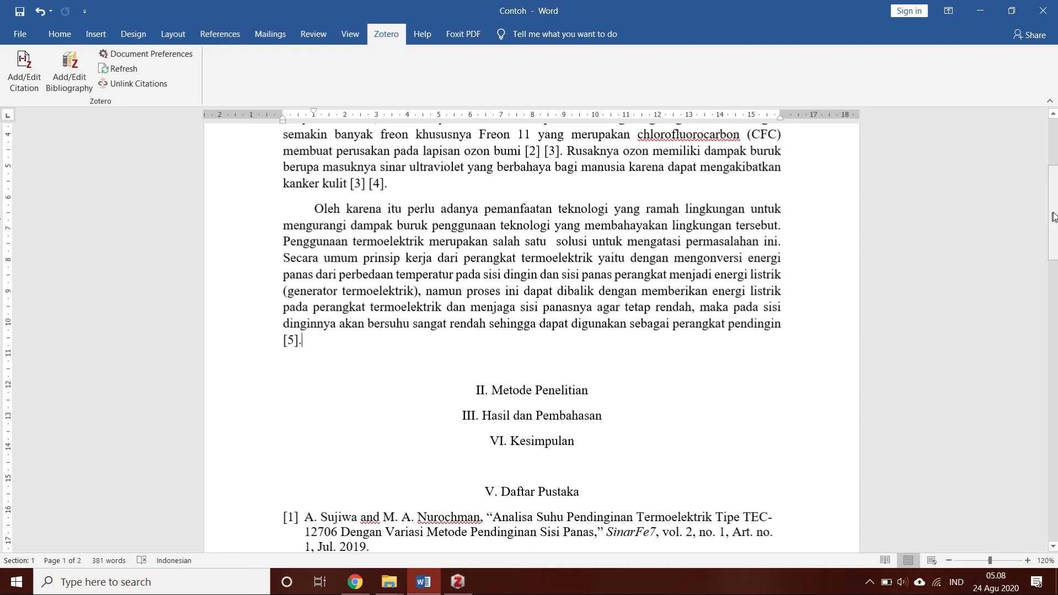
{"action": "left_click_drag", "start_coordinate": [1053, 205], "coordinate": [1053, 177]}
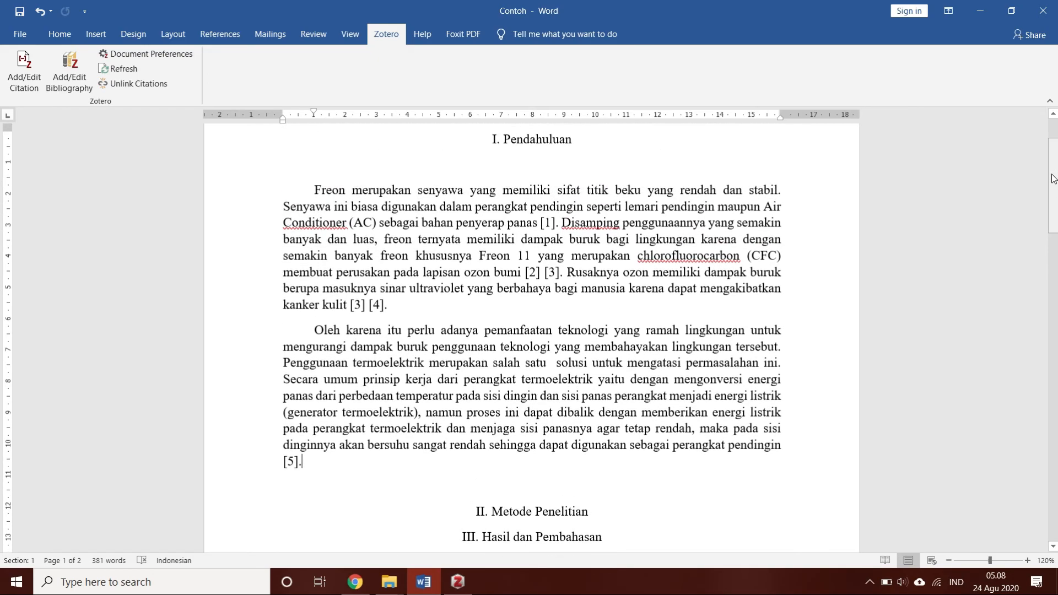